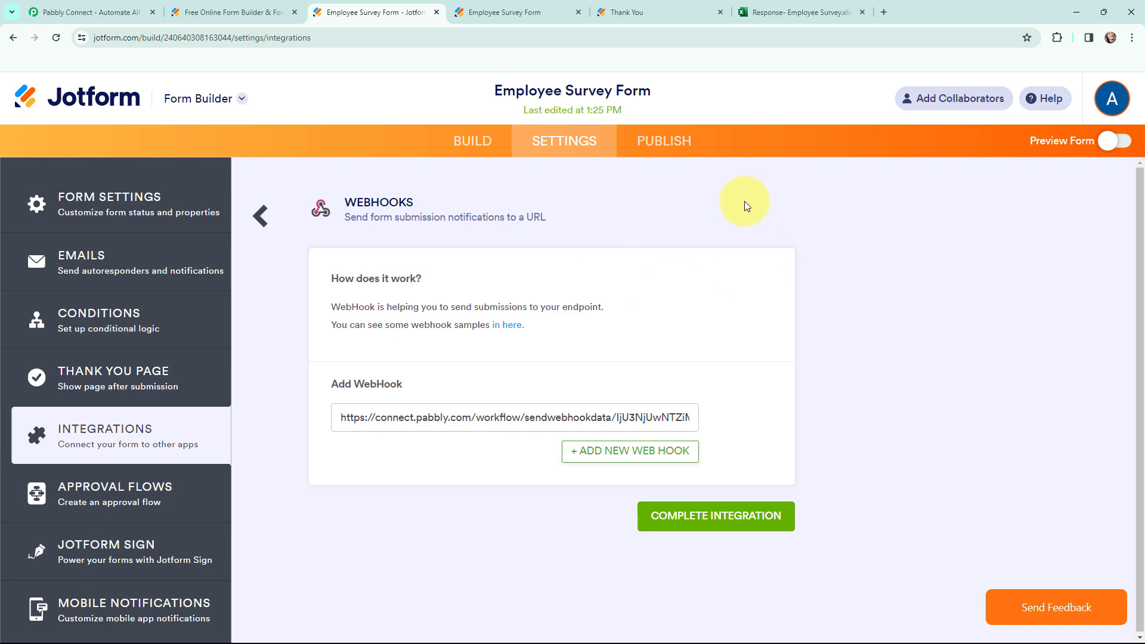
Switch from the Jotform Webhooks settings to the Free Online Form Builder homepage tab.
key("ctrl+shift+Tab")
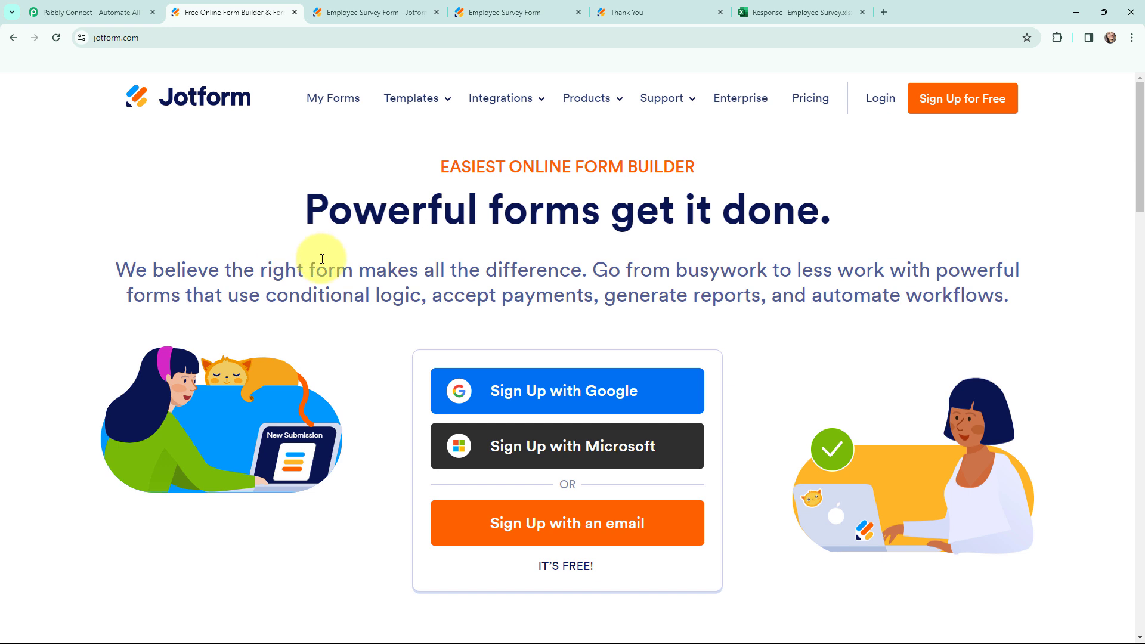
View the filled Employee Survey Form, then the Response- Employee Survey Excel workbook.
left_click(511, 7)
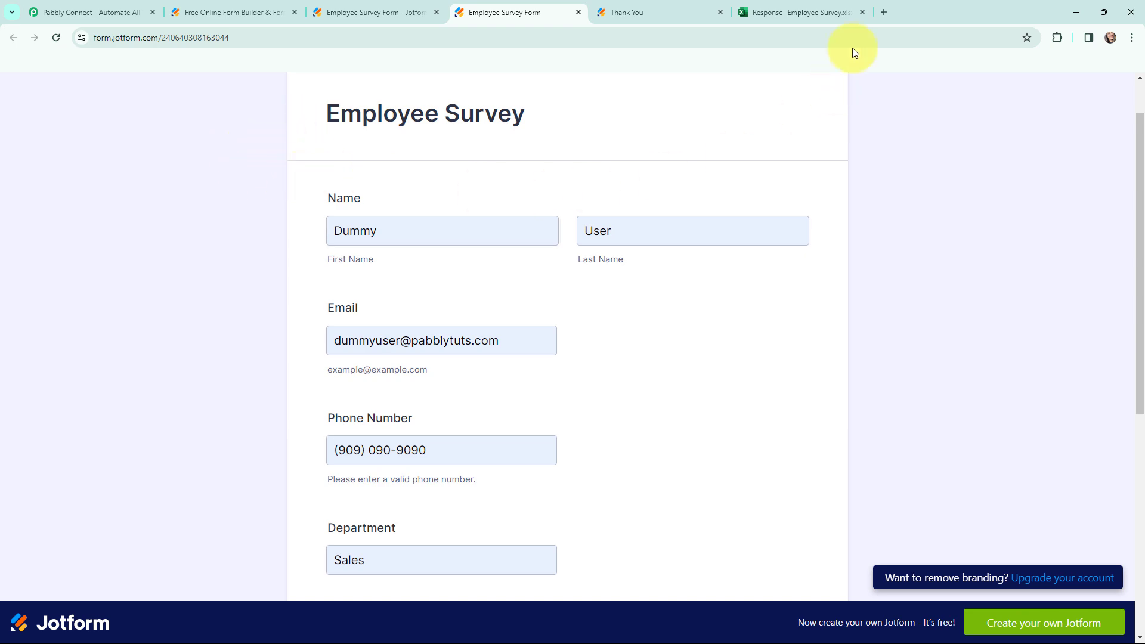
left_click(837, 12)
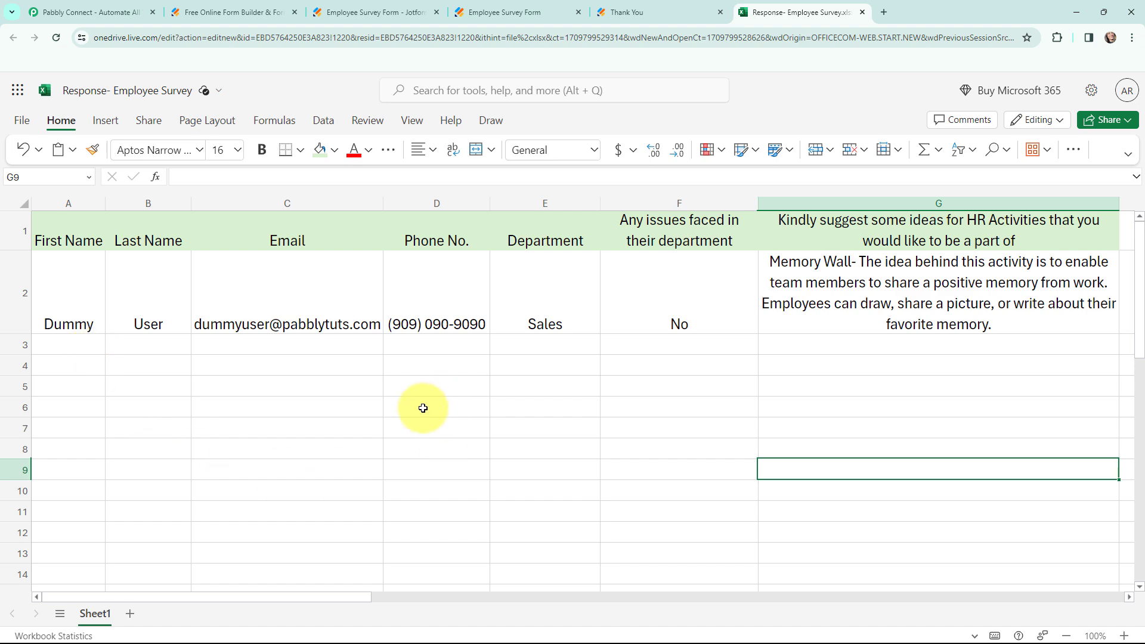
Switch from the Excel workbook to the Pabbly Connect tab with Ctrl+1.
key("ctrl+1")
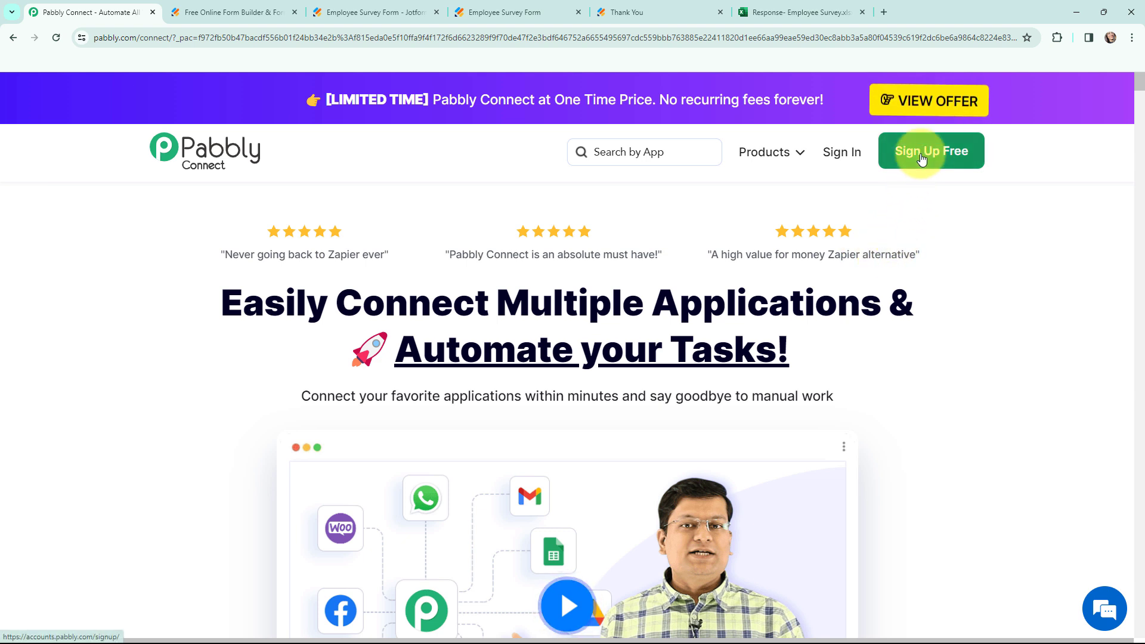
Sign in to Pabbly and choose Access Now for Pabbly Connect.
left_click(843, 155)
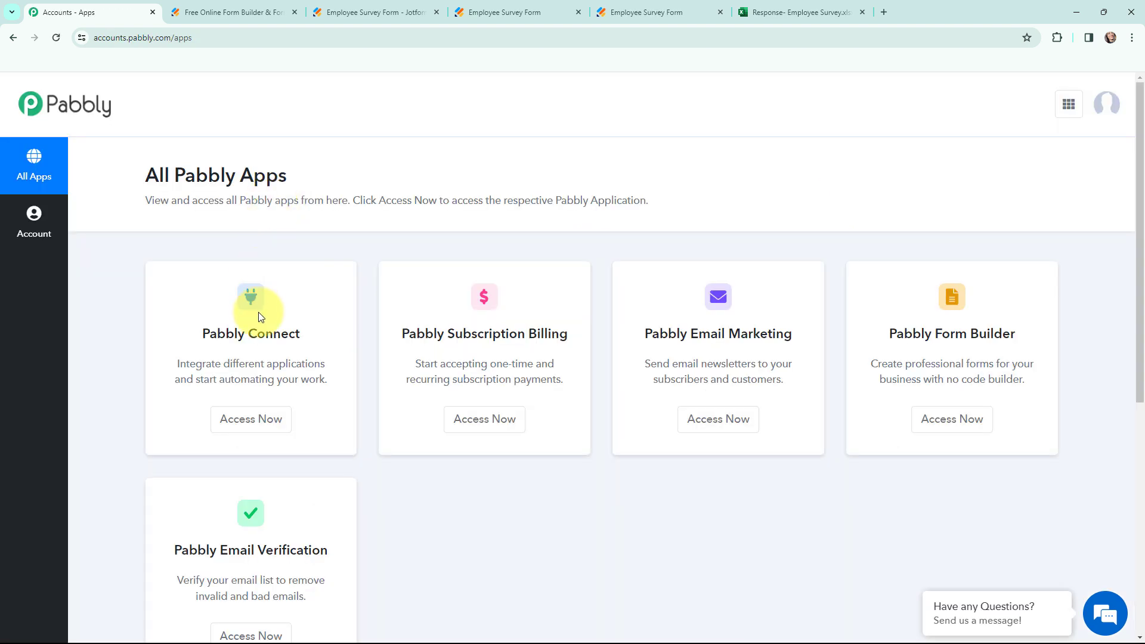
left_click(251, 420)
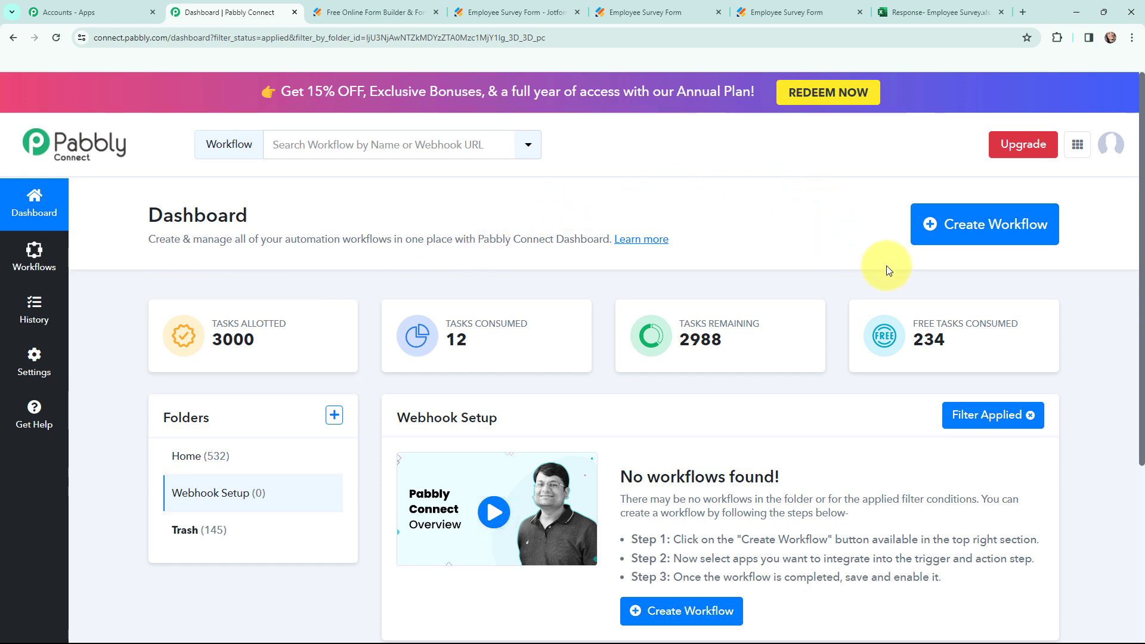
Create a workflow named 'Setup Webhook Inside Jotform', keeping the Webhook Setup folder.
left_click(977, 233)
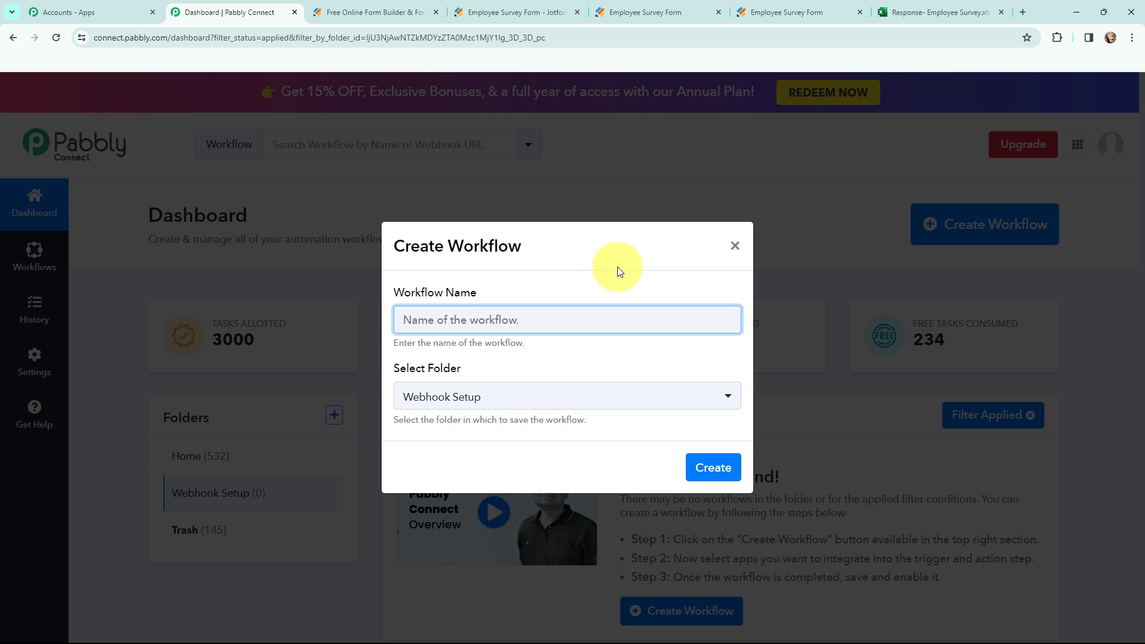
type("Setup Webhook Inside Jotform")
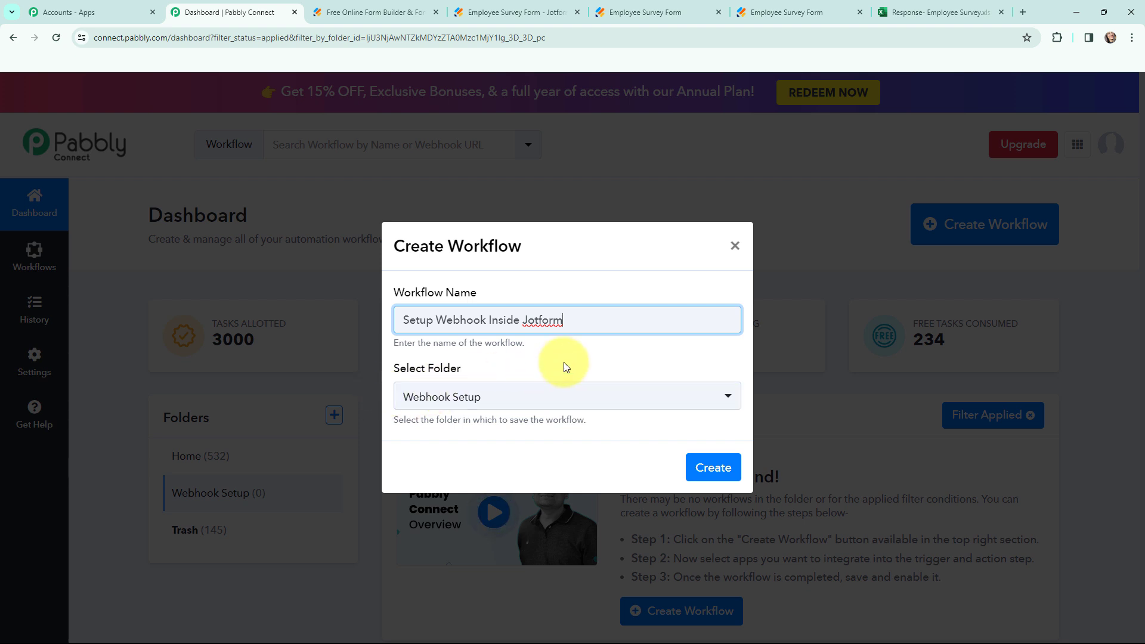
left_click(712, 468)
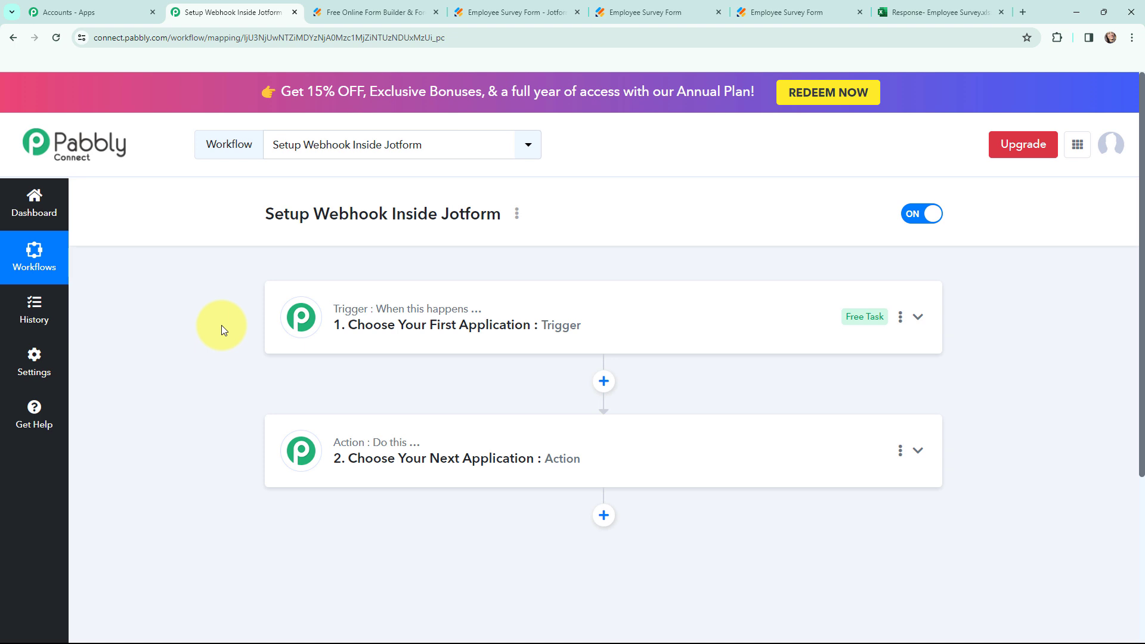
Check the Jotform Webhooks settings tab, then return to the Pabbly workflow.
mouse_move(327, 322)
left_click(499, 10)
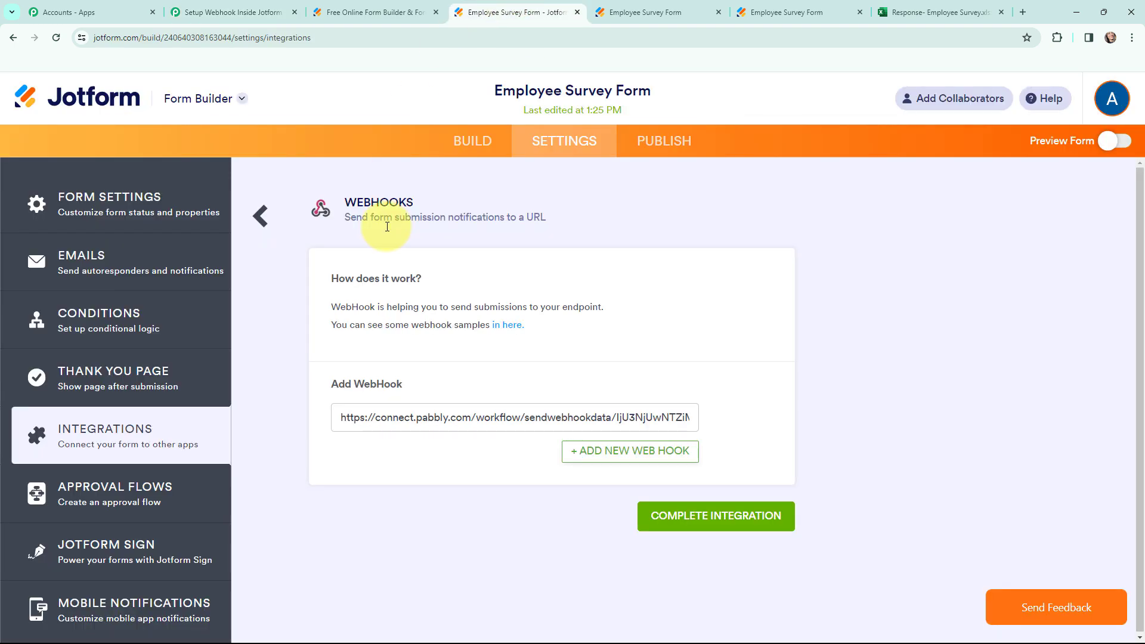
left_click(236, 12)
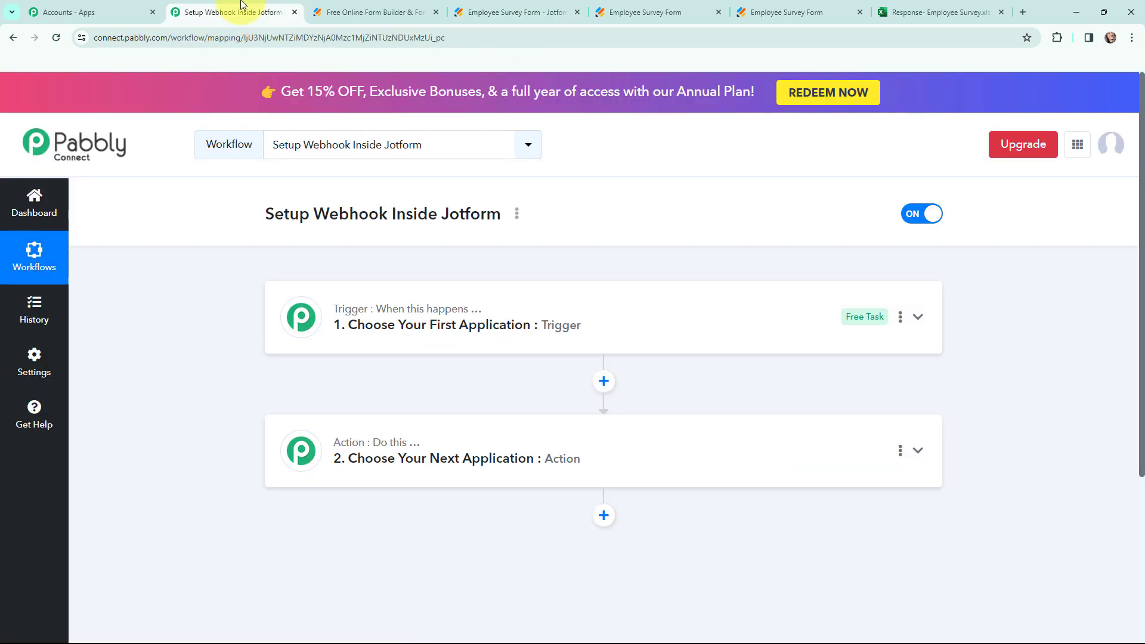
Choose Jotform as the trigger app by searching 'jotfor'.
left_click(283, 325)
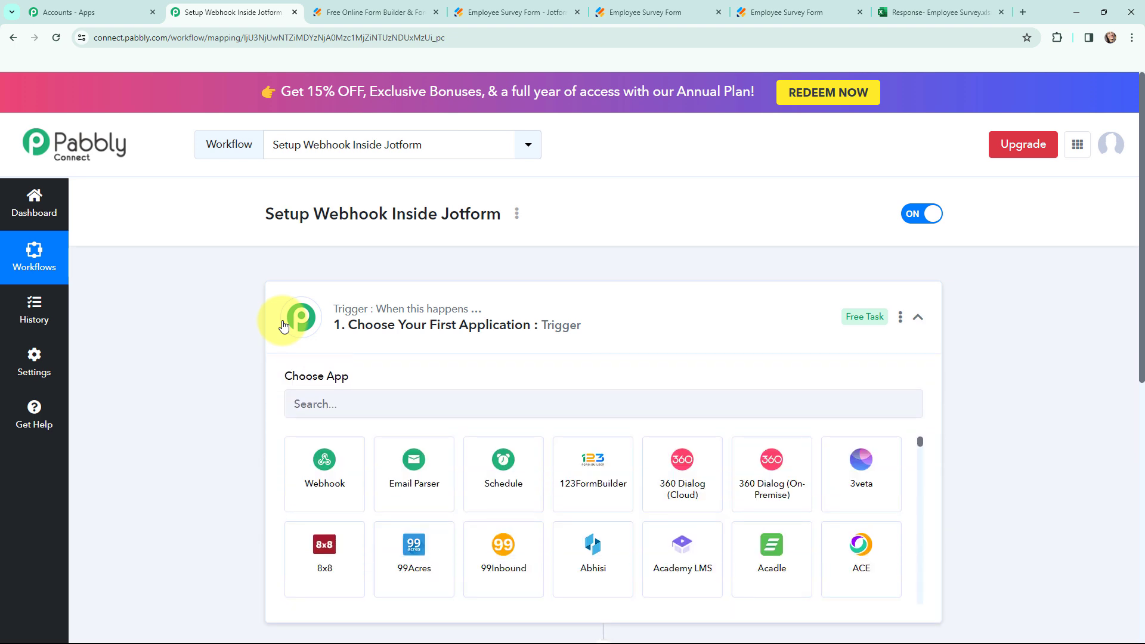
left_click(352, 404)
type("jotform")
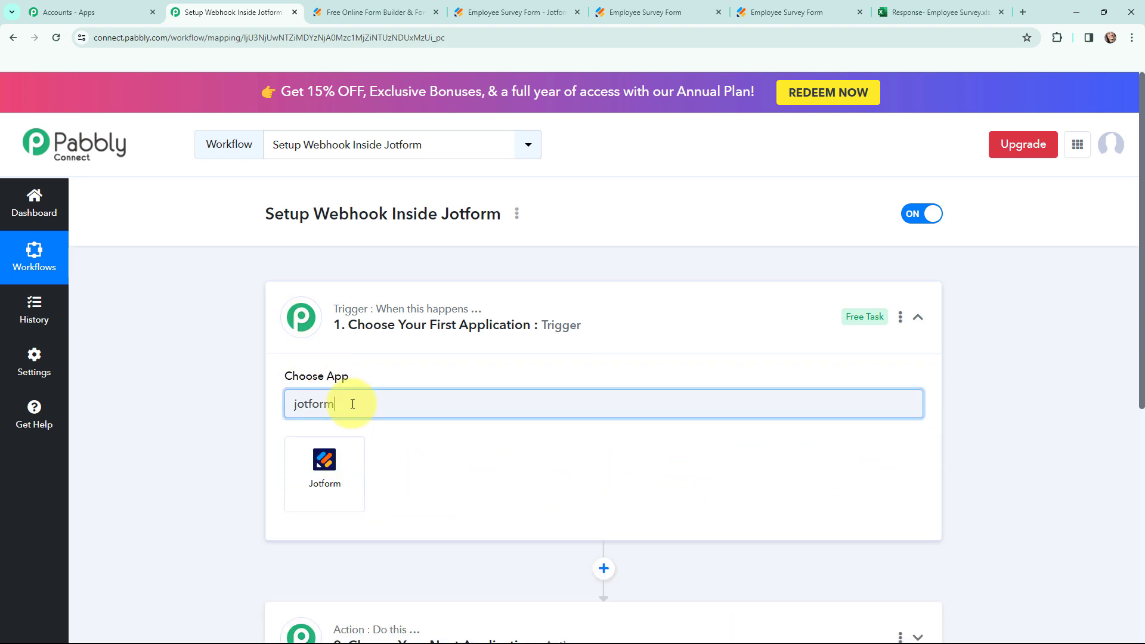
left_click(324, 468)
Pick the New Response trigger event and highlight the five webhook setup instructions.
left_click(335, 471)
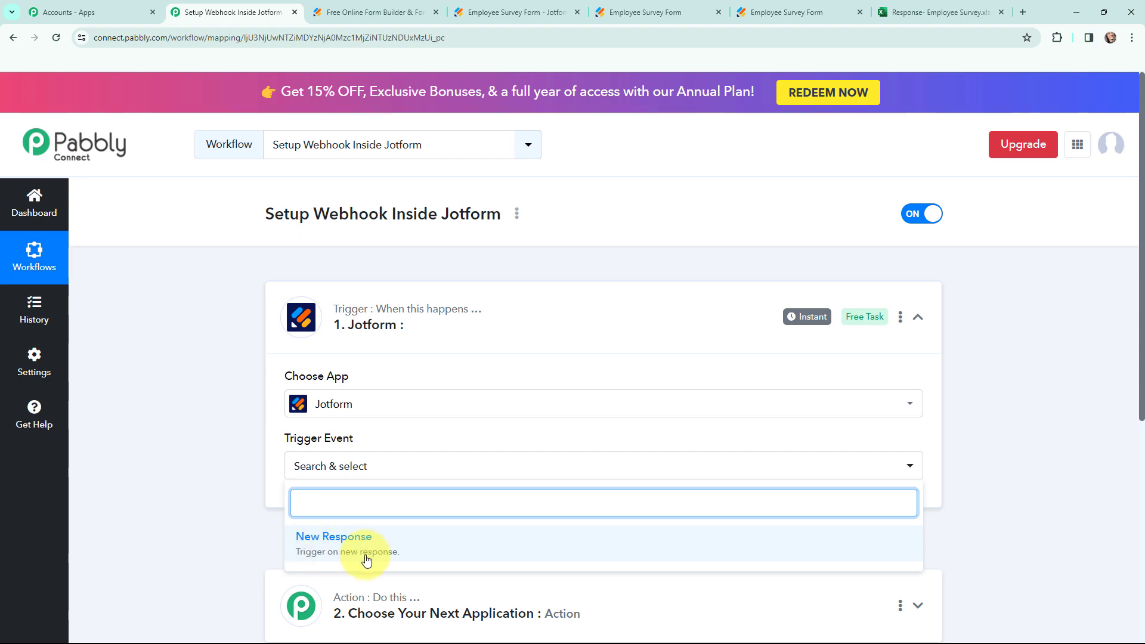
left_click(417, 549)
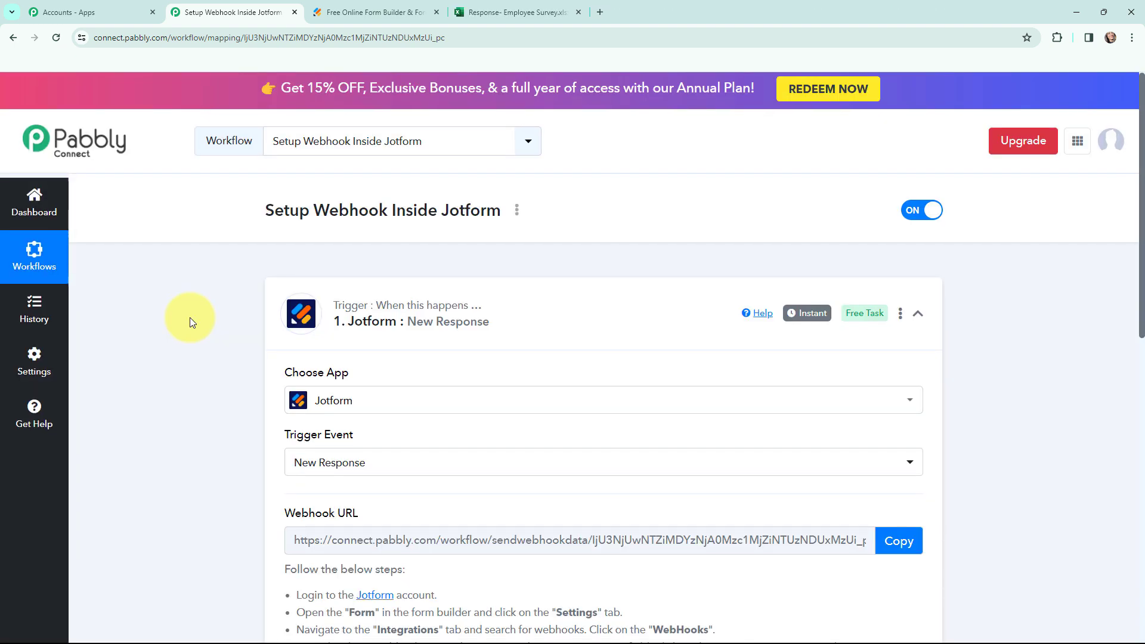
scroll(190, 320, "down", 3)
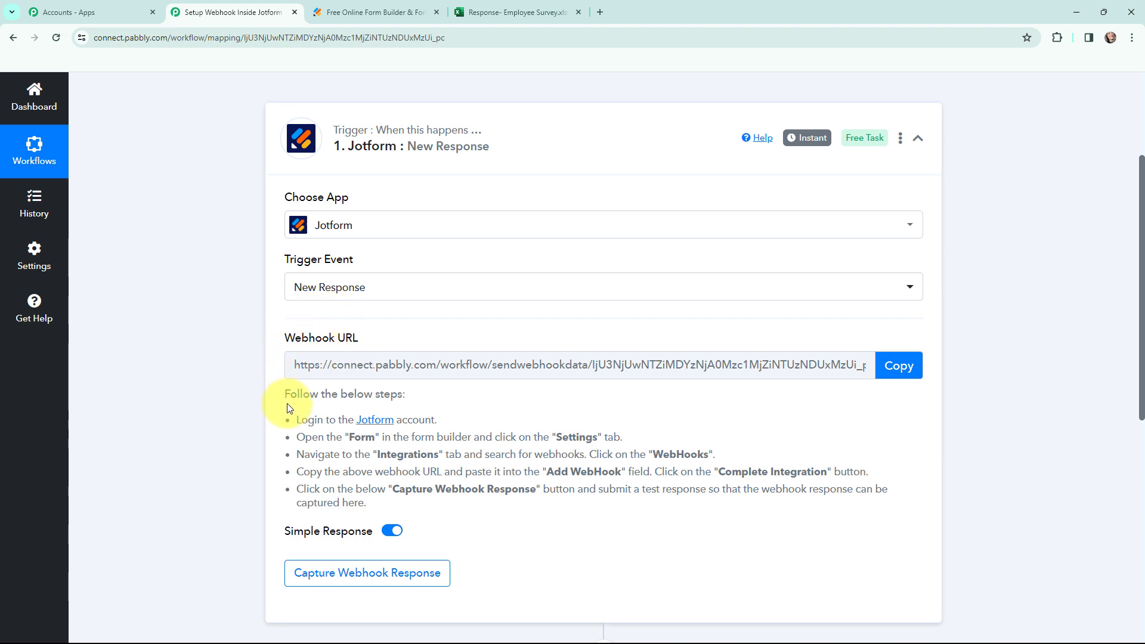
left_click_drag(294, 420, 371, 507)
Clear the instruction highlight and switch to the Jotform homepage tab.
left_click(190, 371)
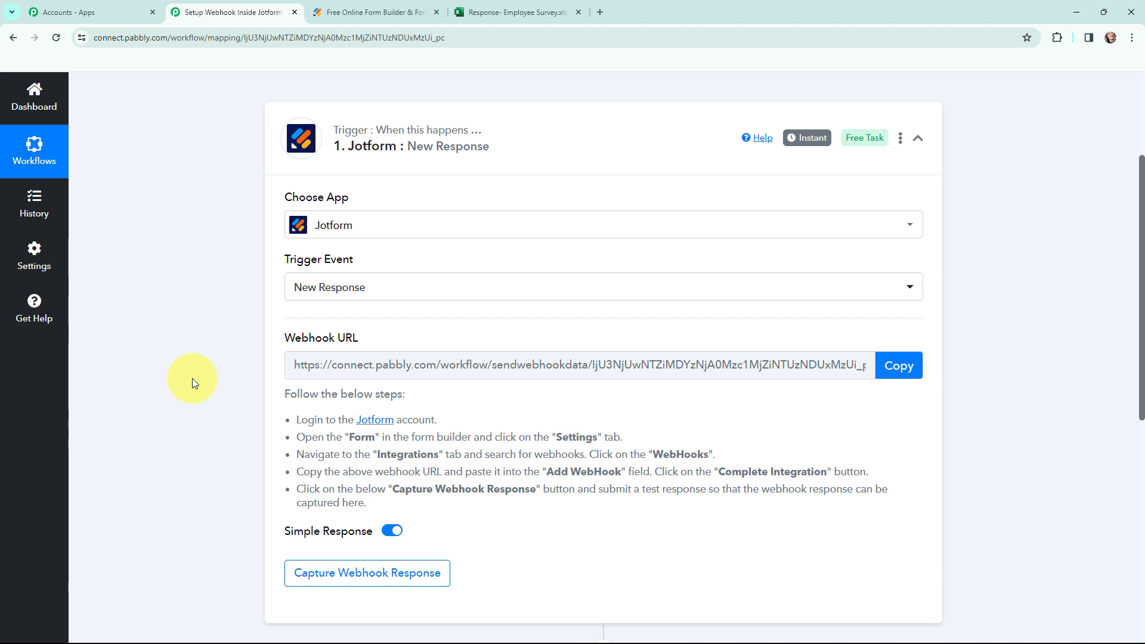
left_click(375, 10)
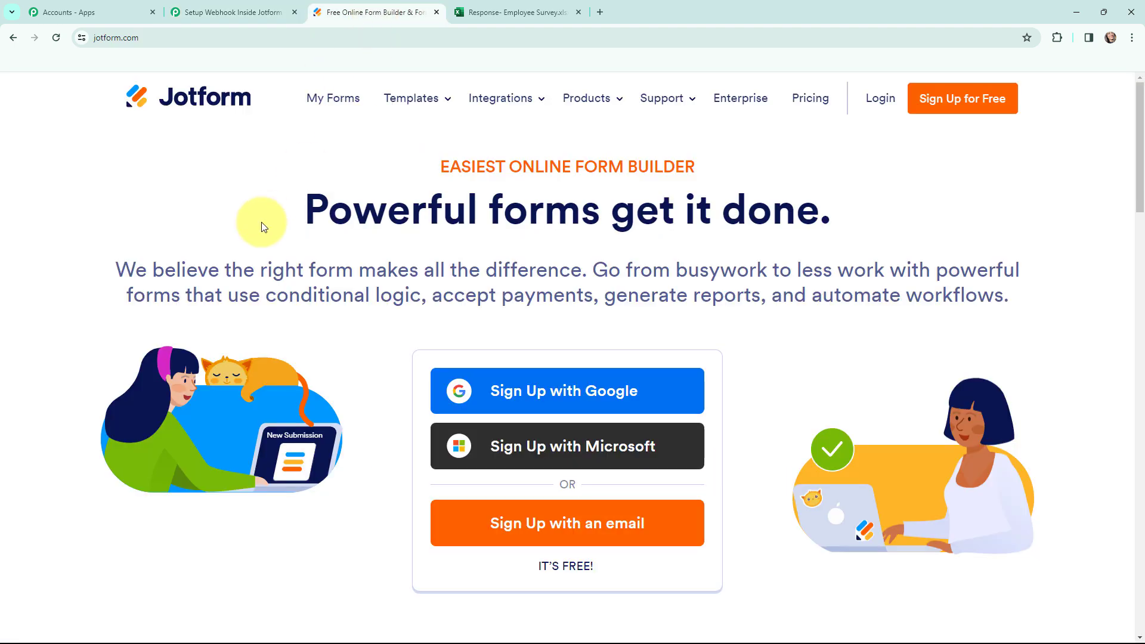
Log in to Jotform, edit the Employee Survey Form, and open its SETTINGS tab.
left_click(882, 101)
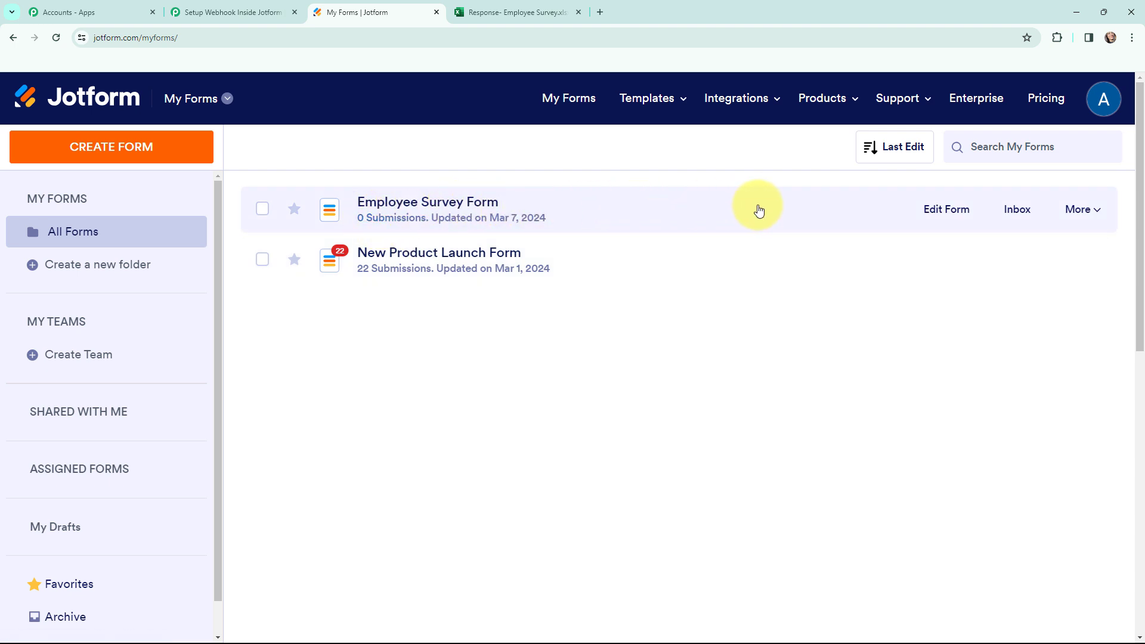
left_click(927, 210)
scroll(245, 270, "down", 2)
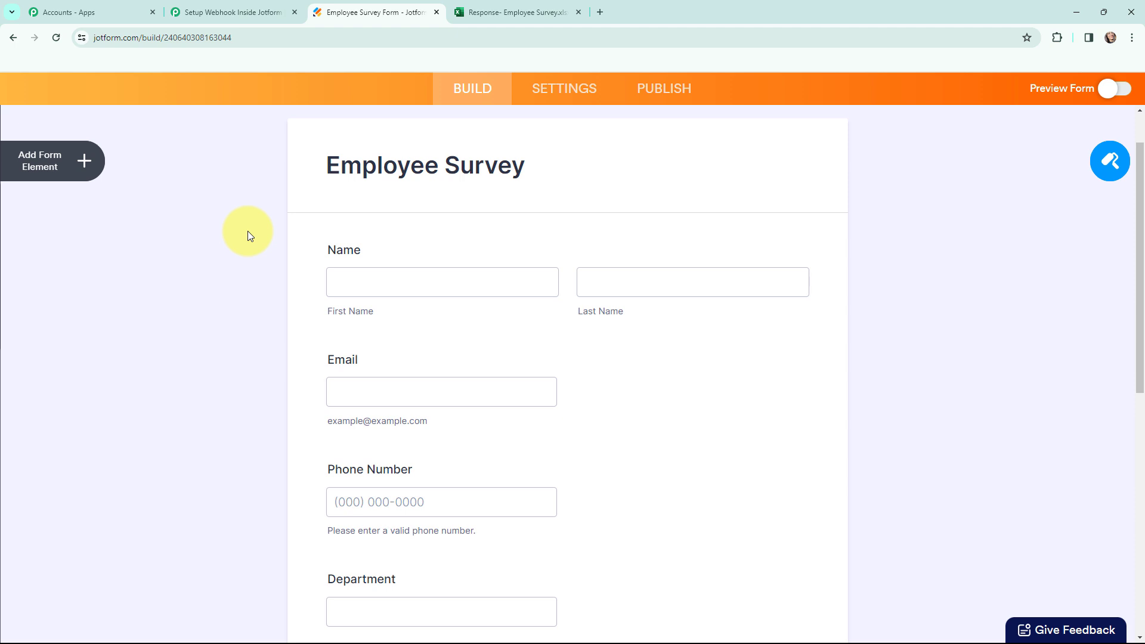
scroll(248, 231, "down", 1)
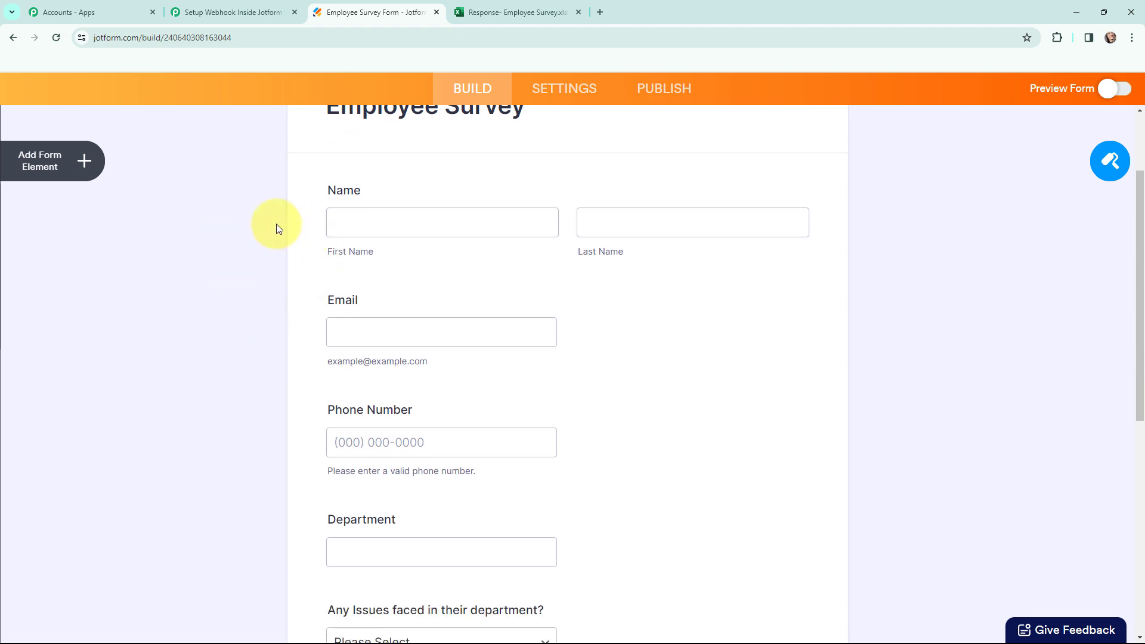
left_click(478, 9)
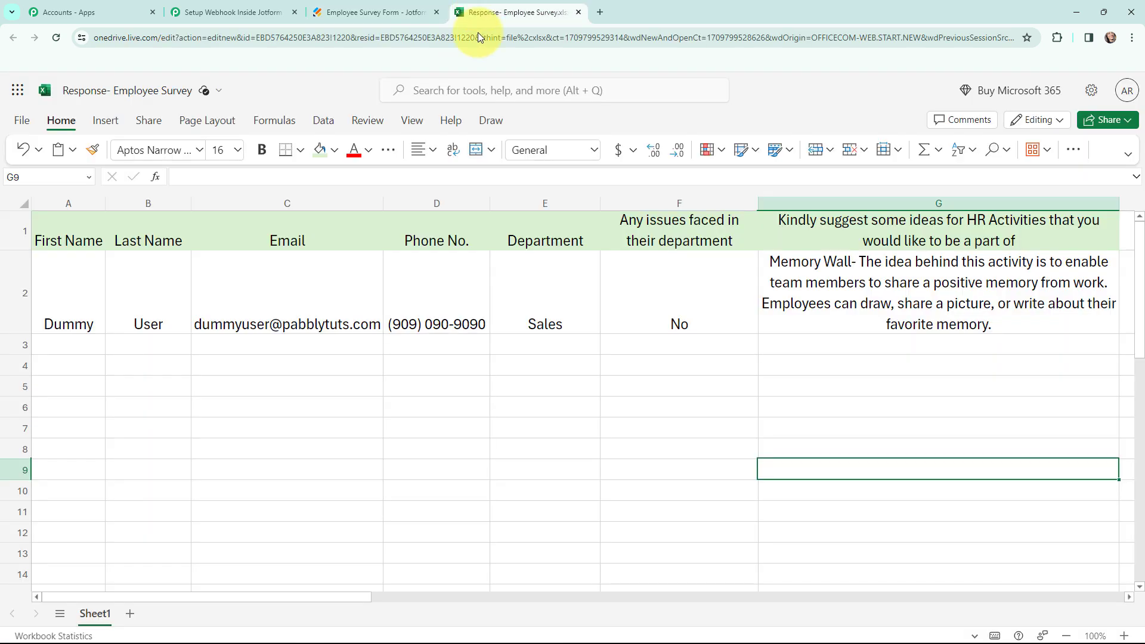
left_click(382, 11)
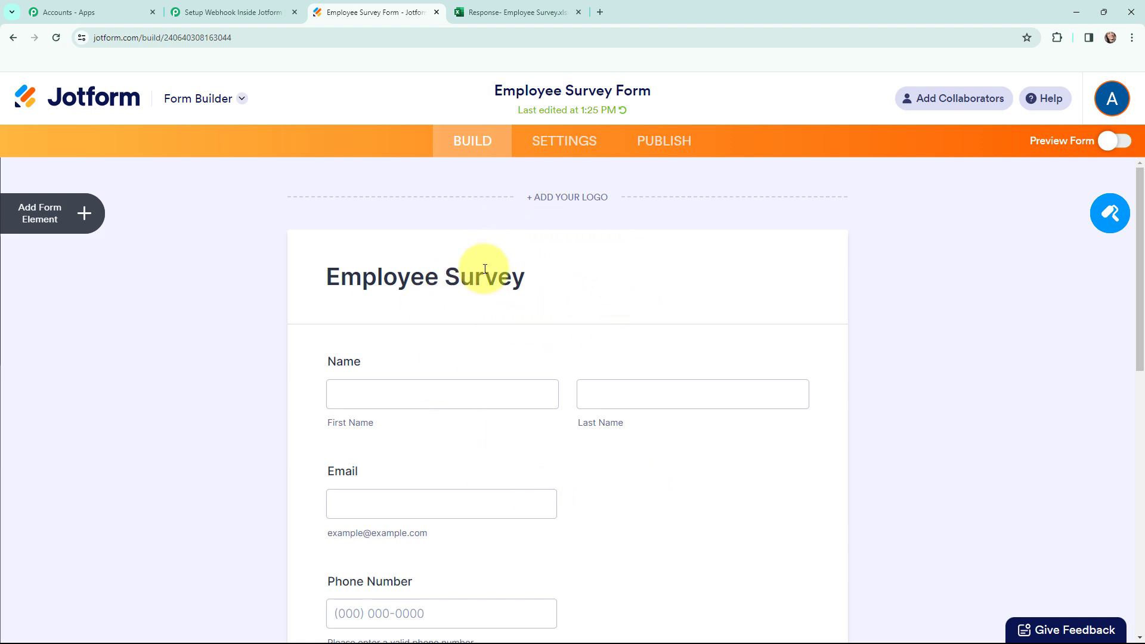
left_click(559, 143)
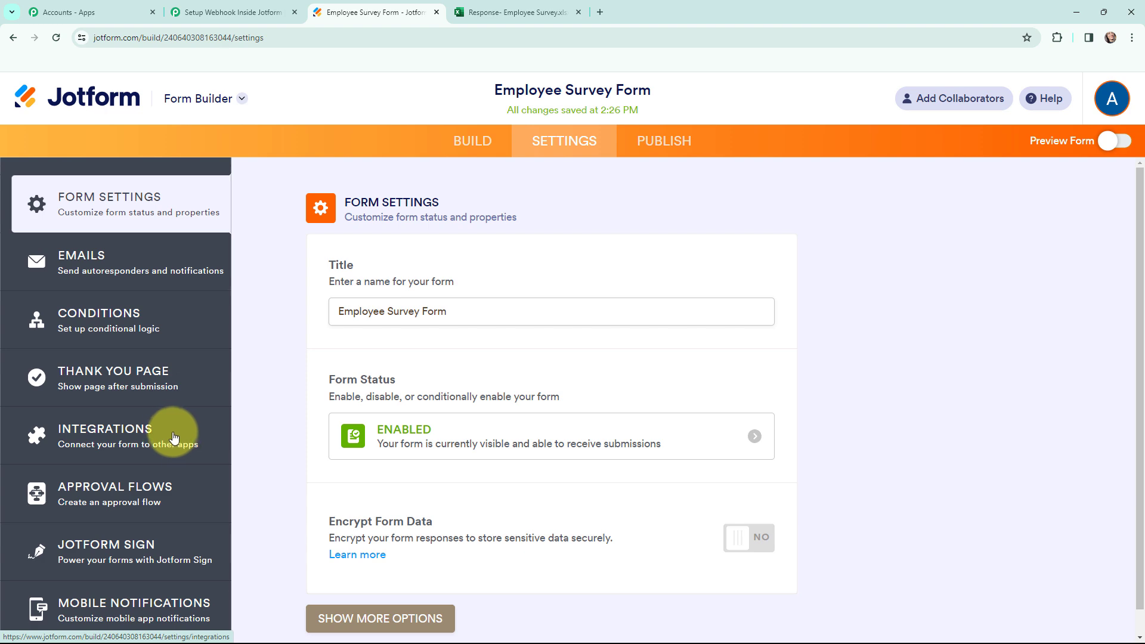
Search the form's integrations for 'webho' and open the WebHooks card.
left_click(173, 438)
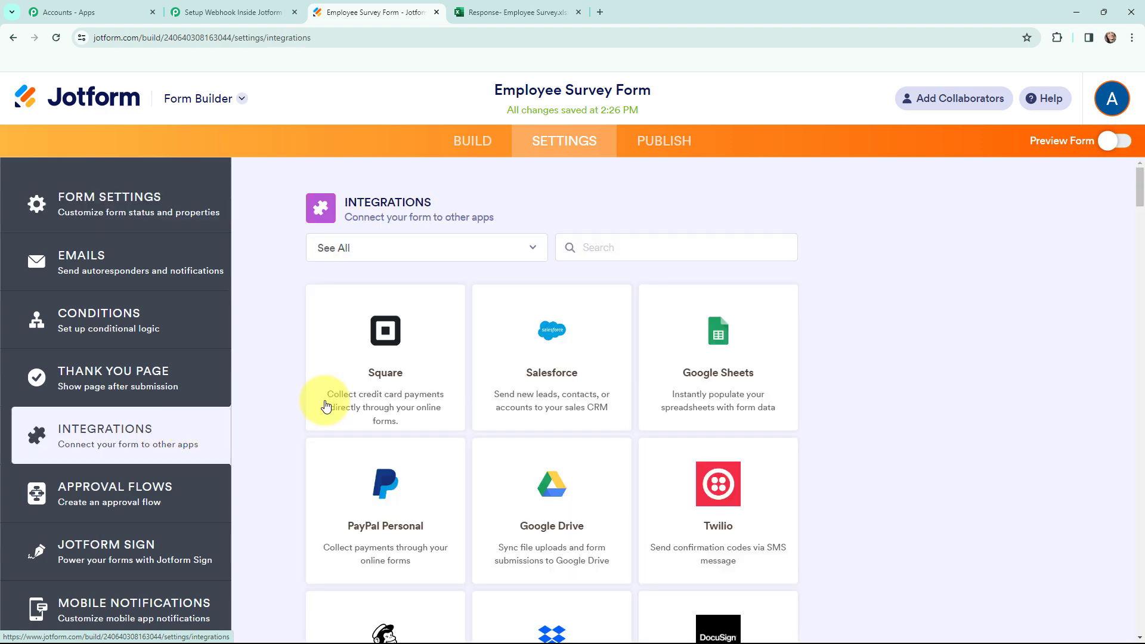
left_click(582, 243)
type("webhooks")
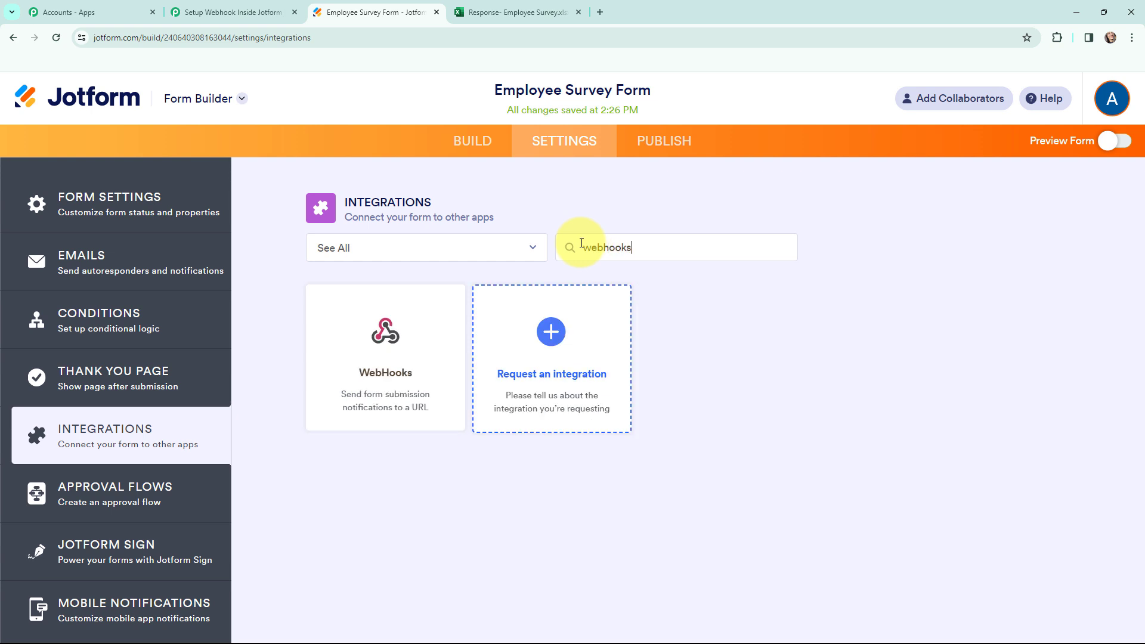
left_click(395, 340)
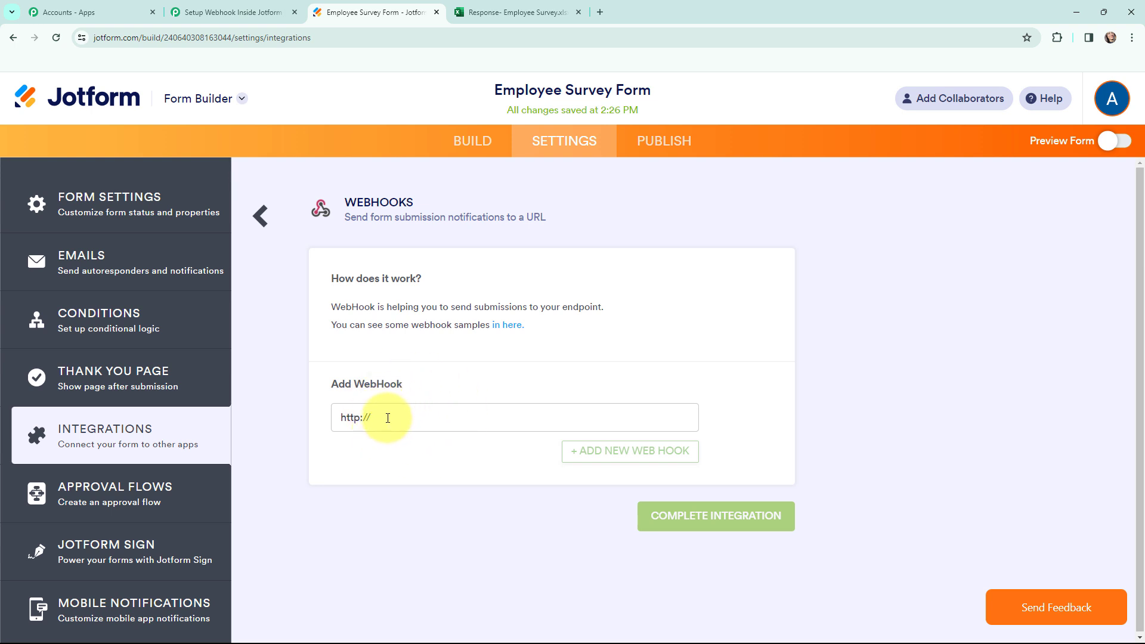
left_click_drag(388, 417, 319, 417)
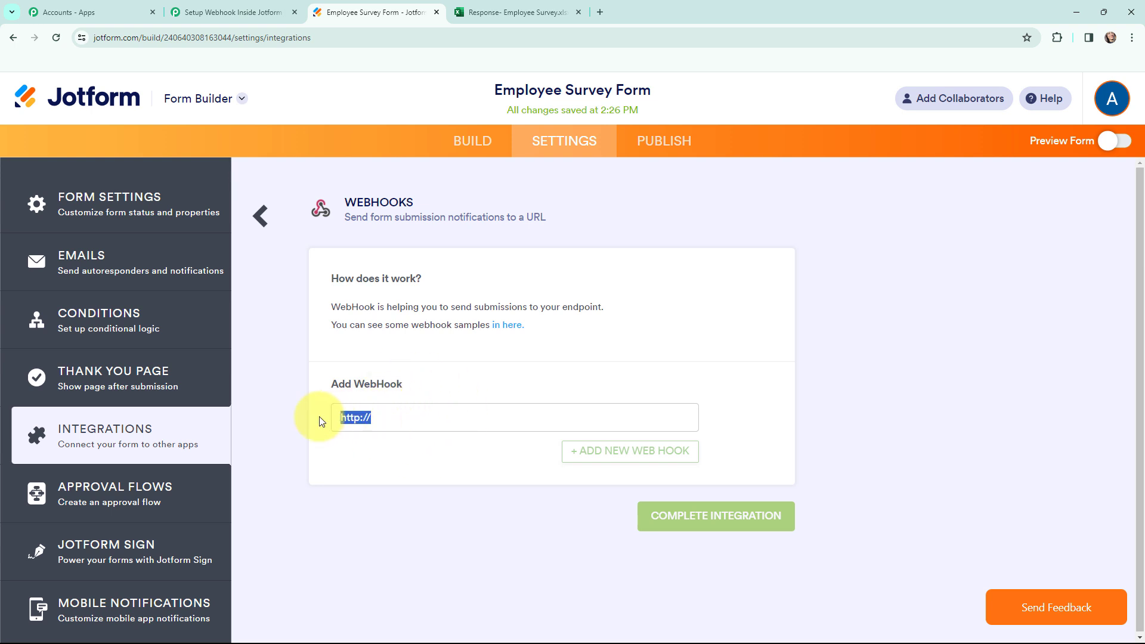
key("BackSpace")
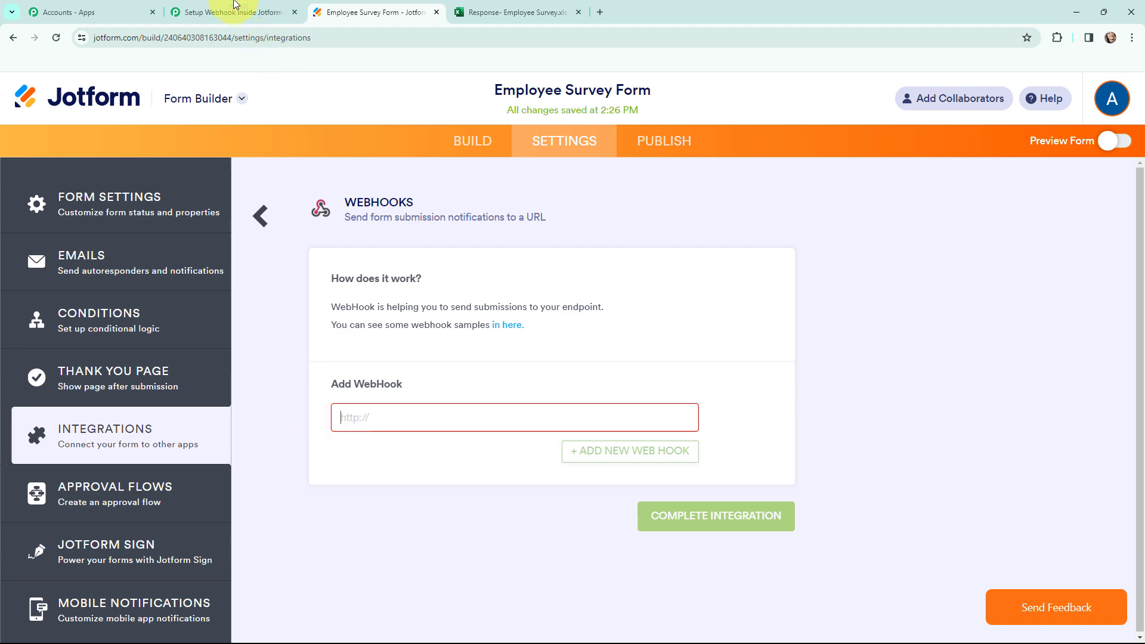
left_click(233, 12)
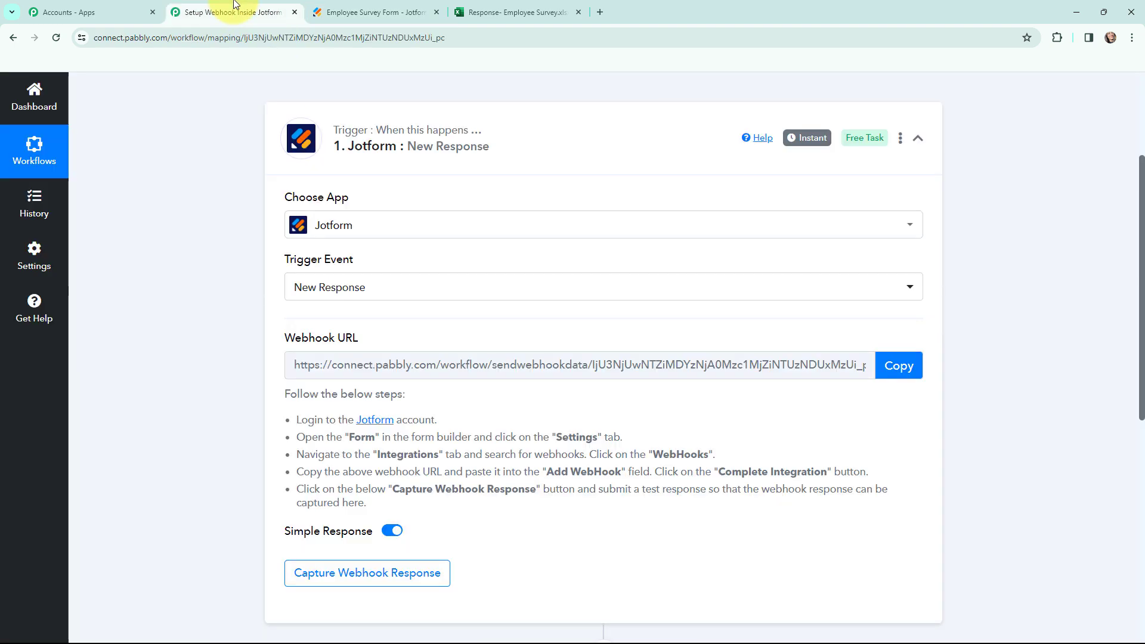
left_click(894, 364)
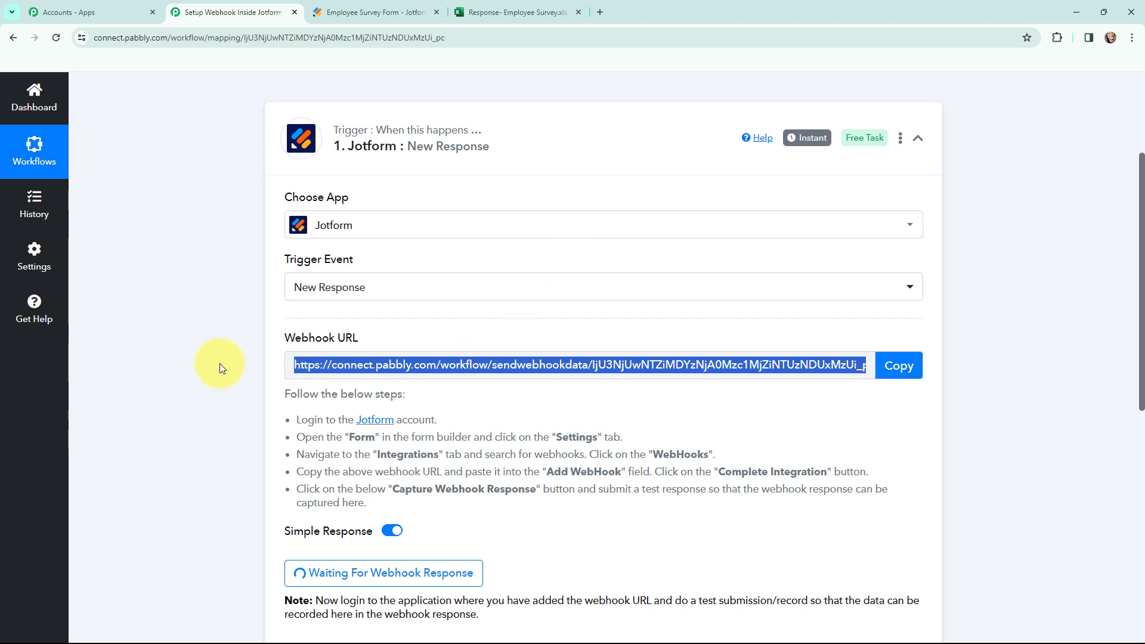
left_click(375, 12)
left_click(398, 417)
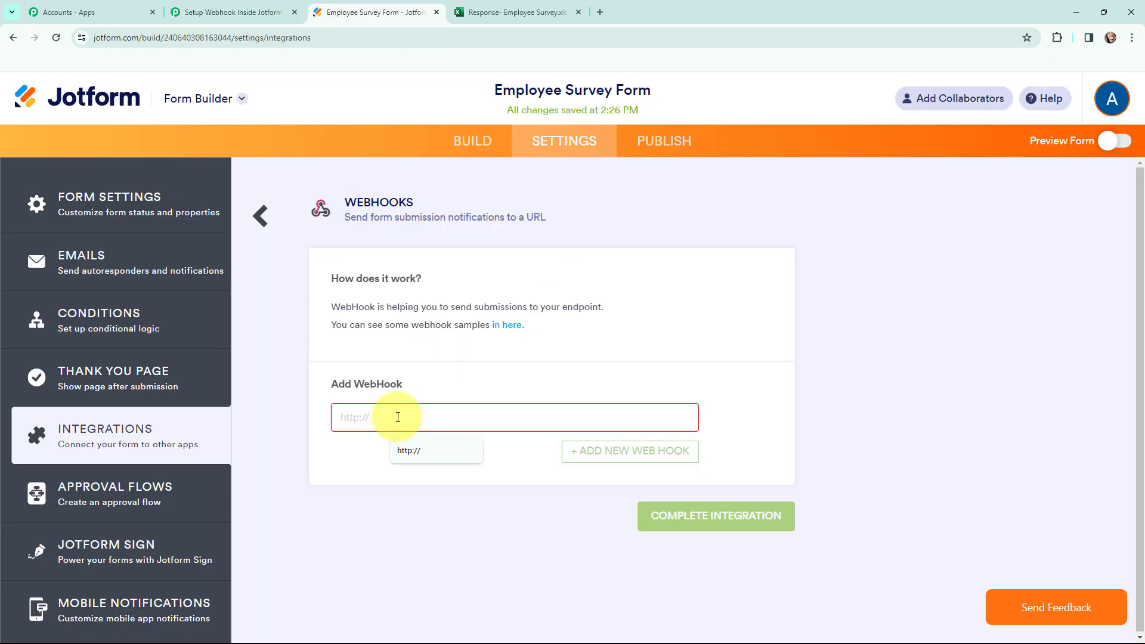
key("ctrl+v")
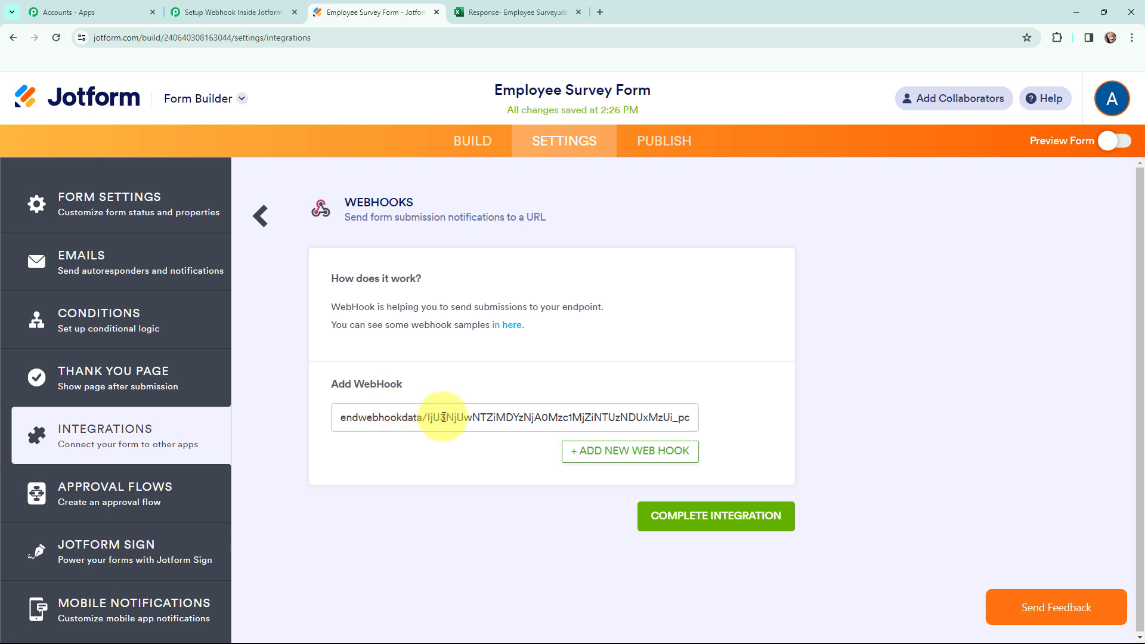
left_click(724, 514)
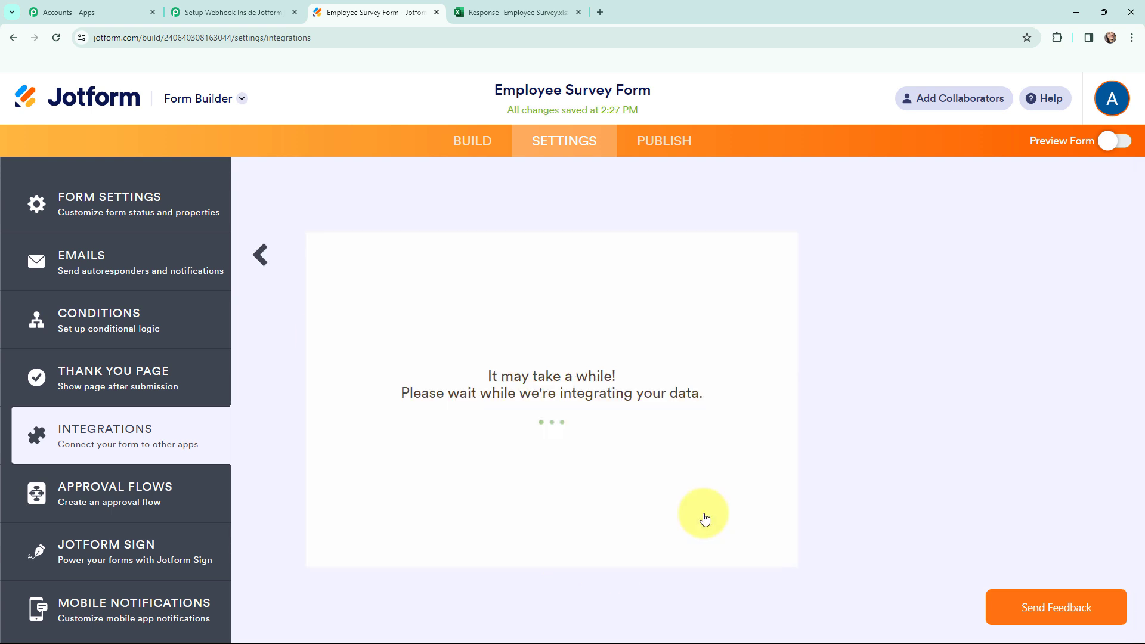
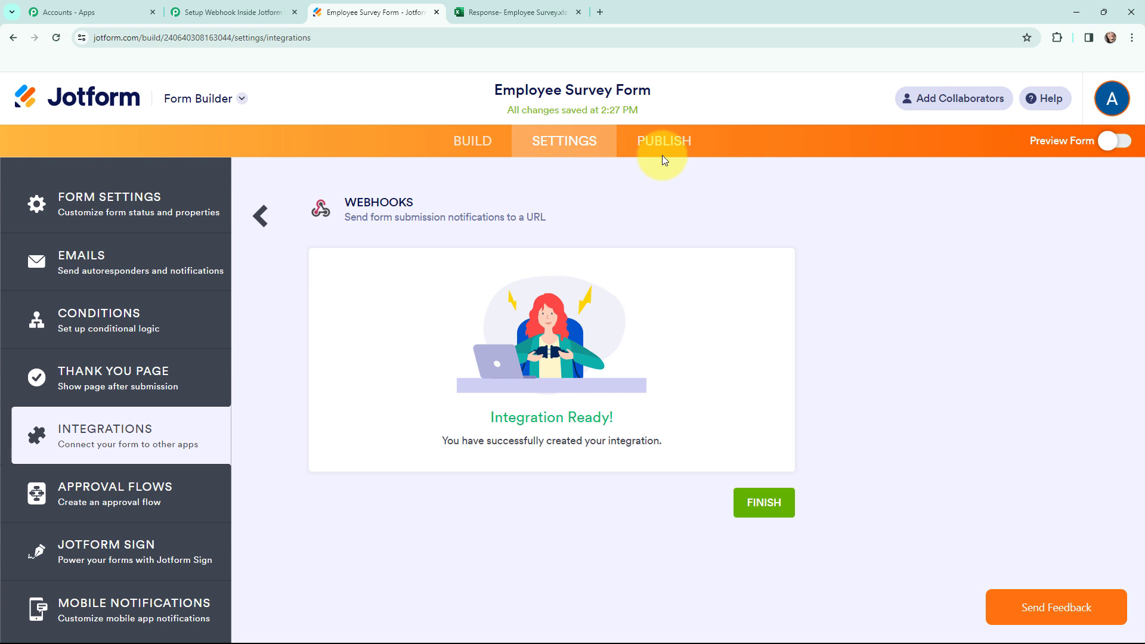
Publish the Employee Survey form and open it live in a new tab while Pabbly awaits the webhook.
left_click(663, 146)
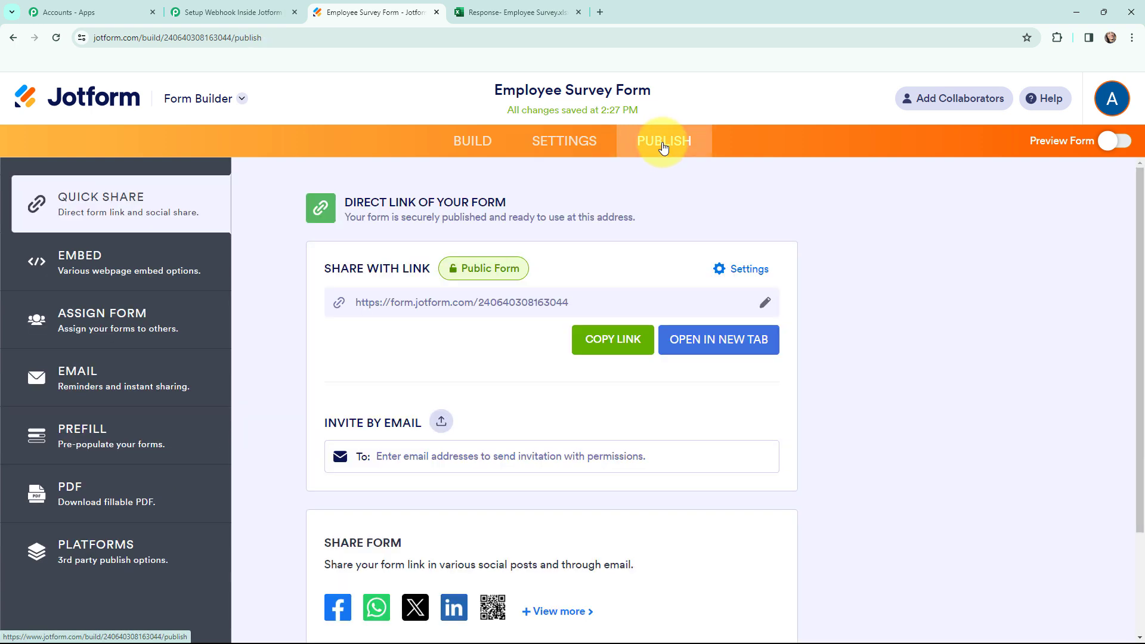
left_click(711, 341)
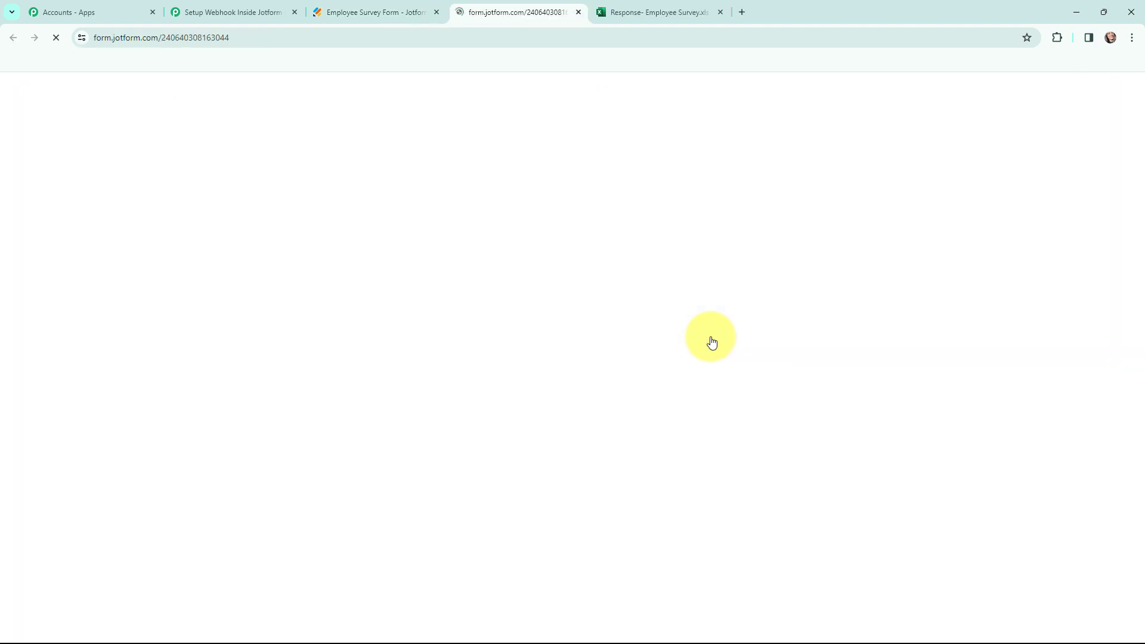
left_click(216, 11)
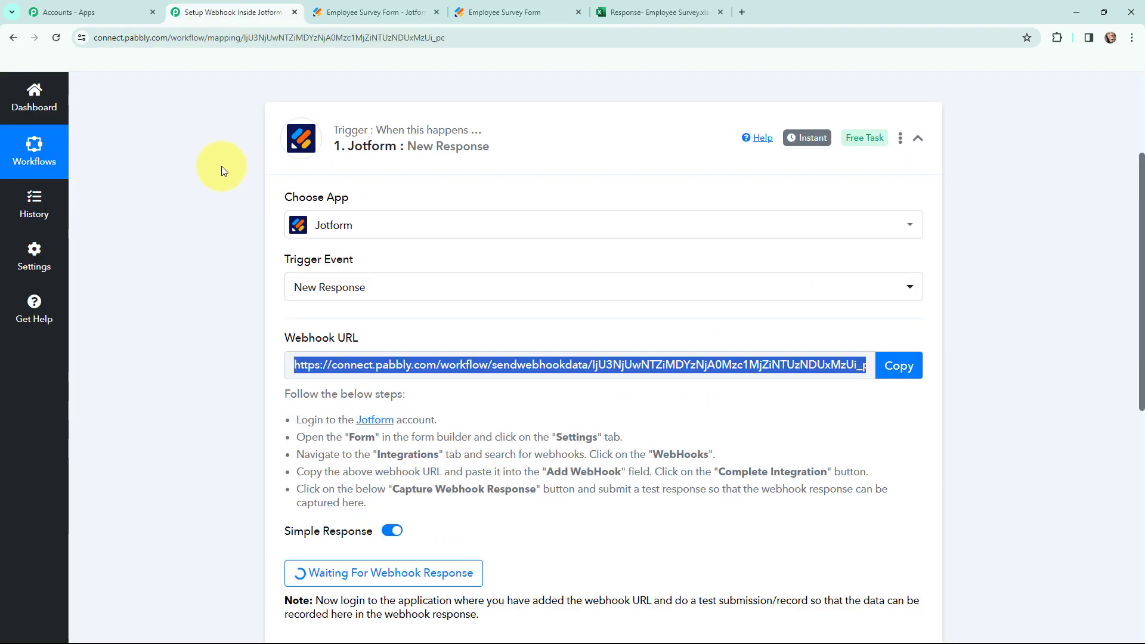
scroll(221, 166, "down", 3)
scroll(216, 323, "up", 1)
scroll(216, 323, "down", 1)
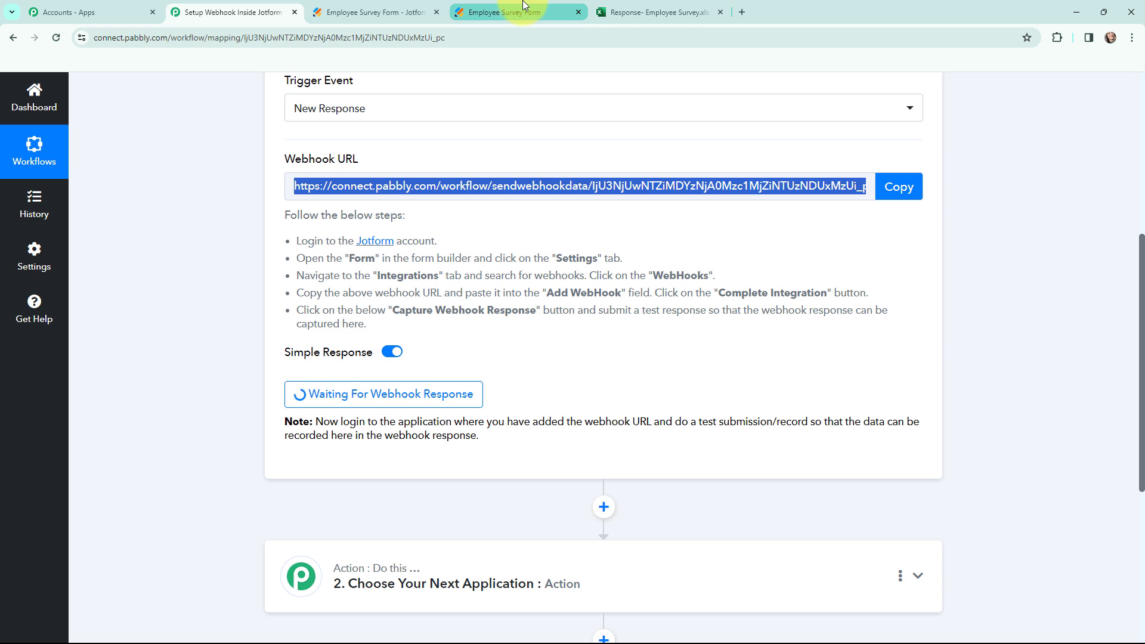
left_click(513, 12)
Enter the respondent's first and last name, email address and phone number in the survey.
scroll(499, 232, "down", 1)
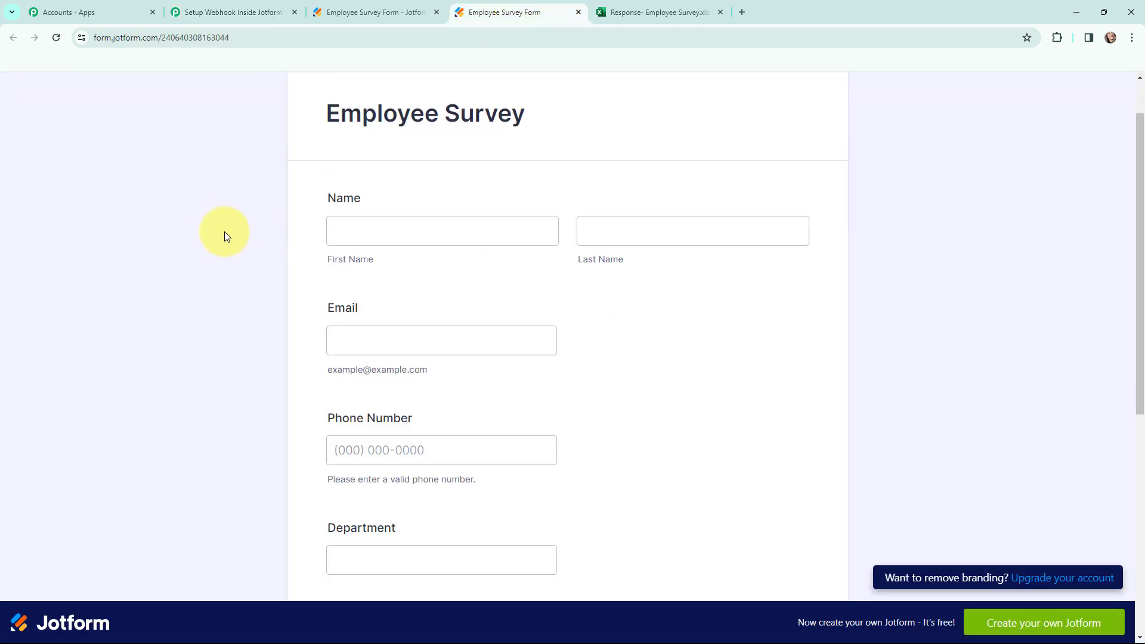
left_click(340, 222)
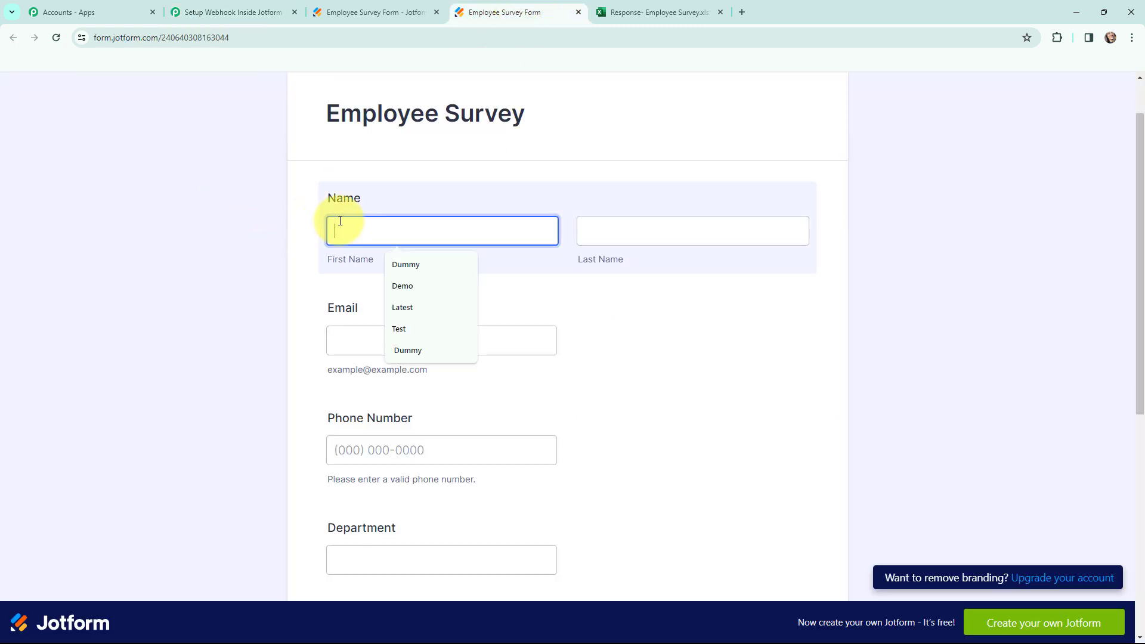
type("Demo")
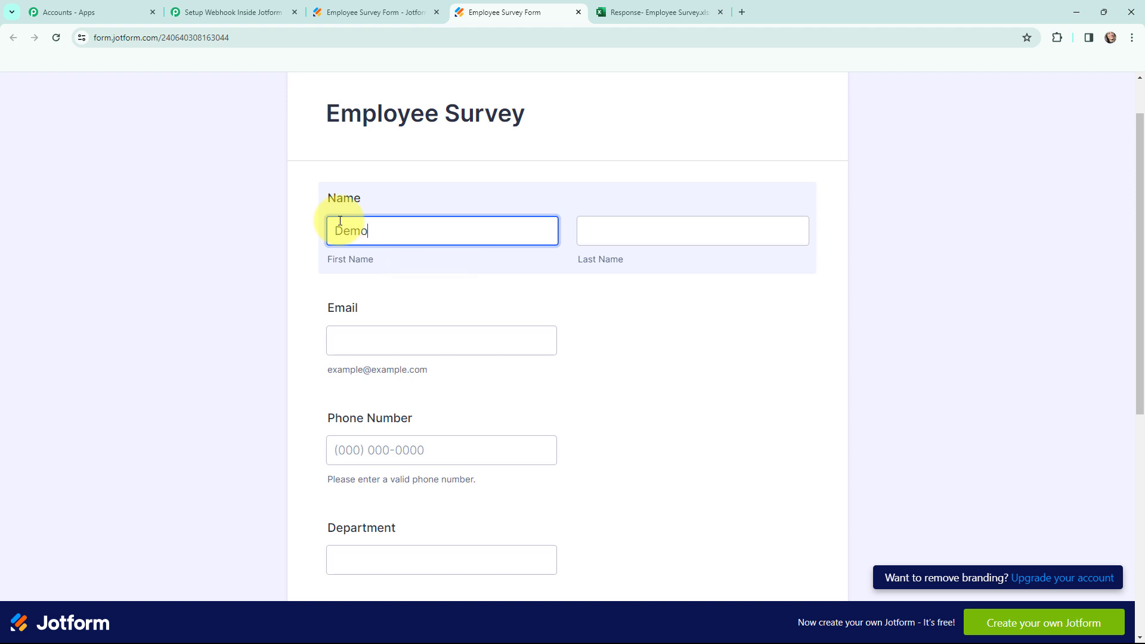
left_click(640, 234)
type("User")
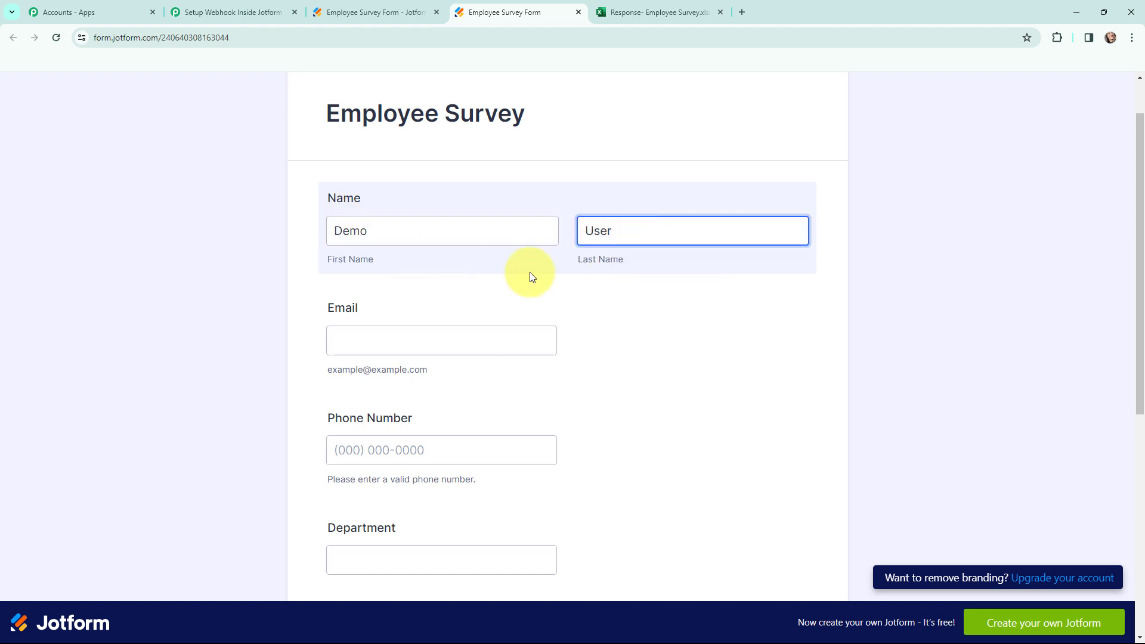
left_click(440, 334)
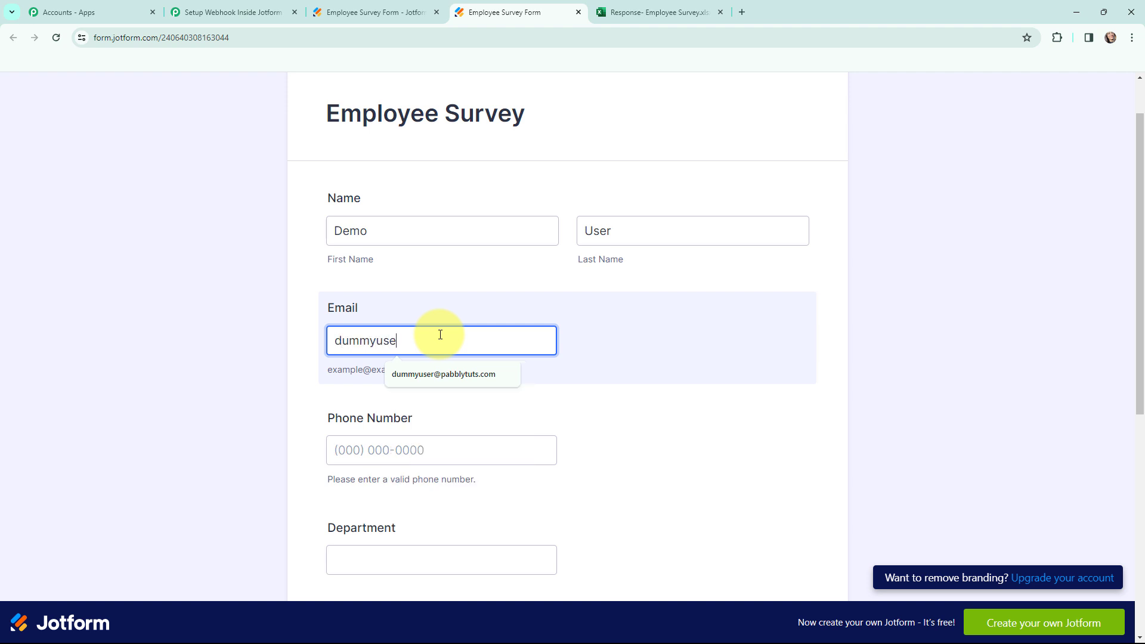
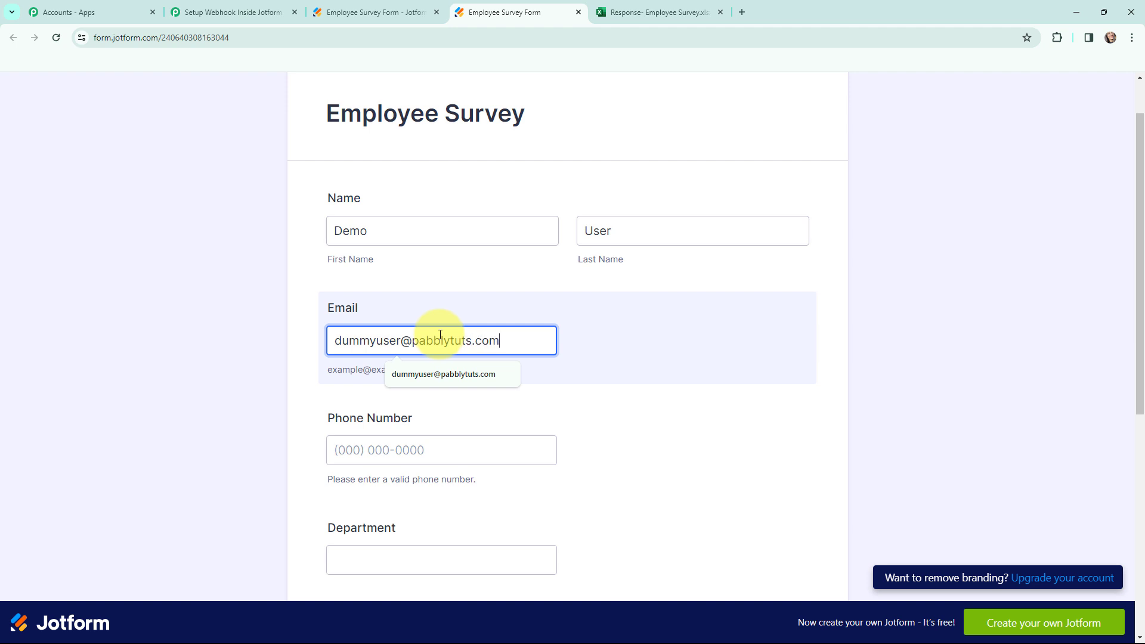
left_click(410, 437)
left_click(347, 451)
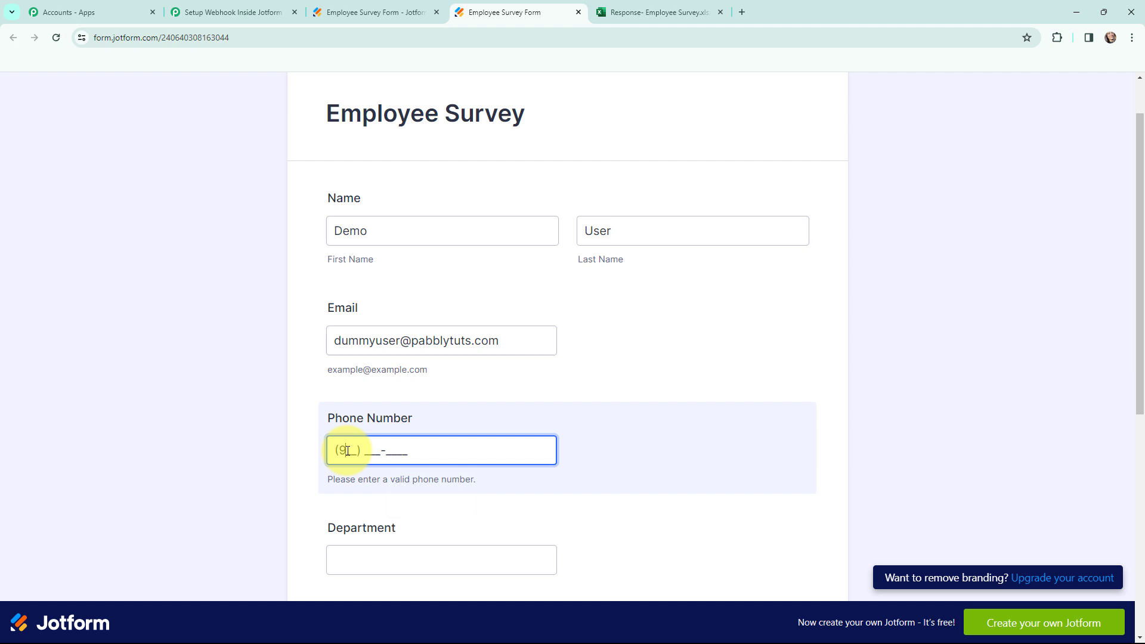
left_click(202, 323)
Answer Department 'Finance', issues 'No', paste the HR activity suggestion, and submit the form.
scroll(202, 323, "down", 4)
left_click(354, 314)
type("Finance")
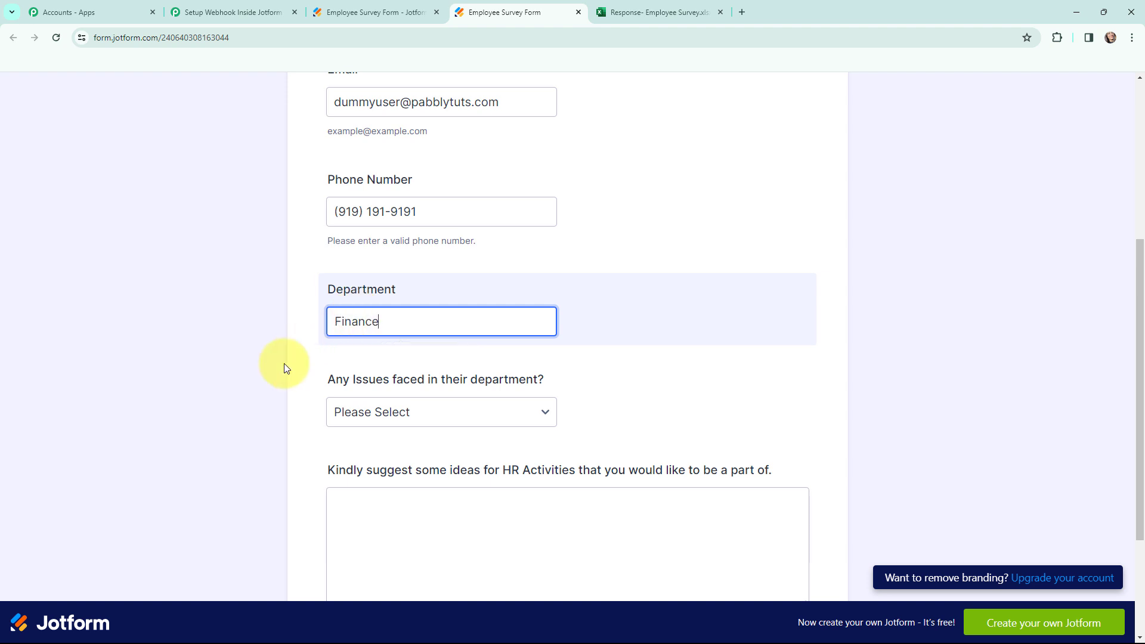
scroll(286, 366, "down", 1)
left_click(473, 353)
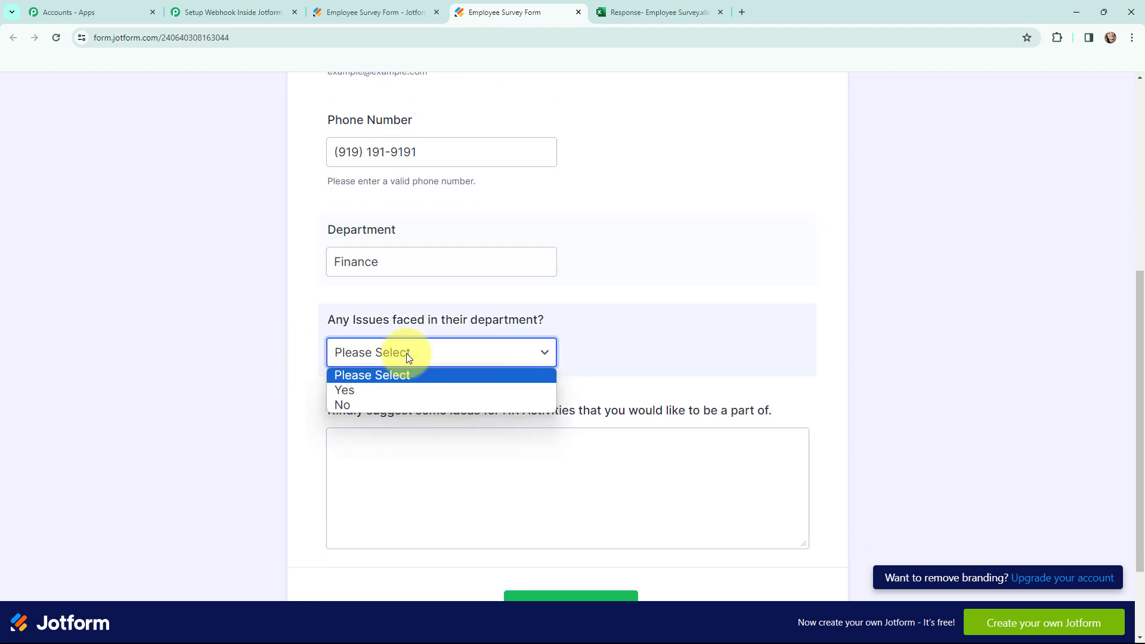
left_click(371, 405)
left_click(524, 499)
type("The Barter Puzzle- The Barter Puzzle requires employees to make sense of jumbled up jigsaw puzzles, and work as a team to put them back together. The idea is to create a process of communication among people with different pieces/goals. The activity aims to reduce inter-departmental communication lag to help the business process remain efficient.")
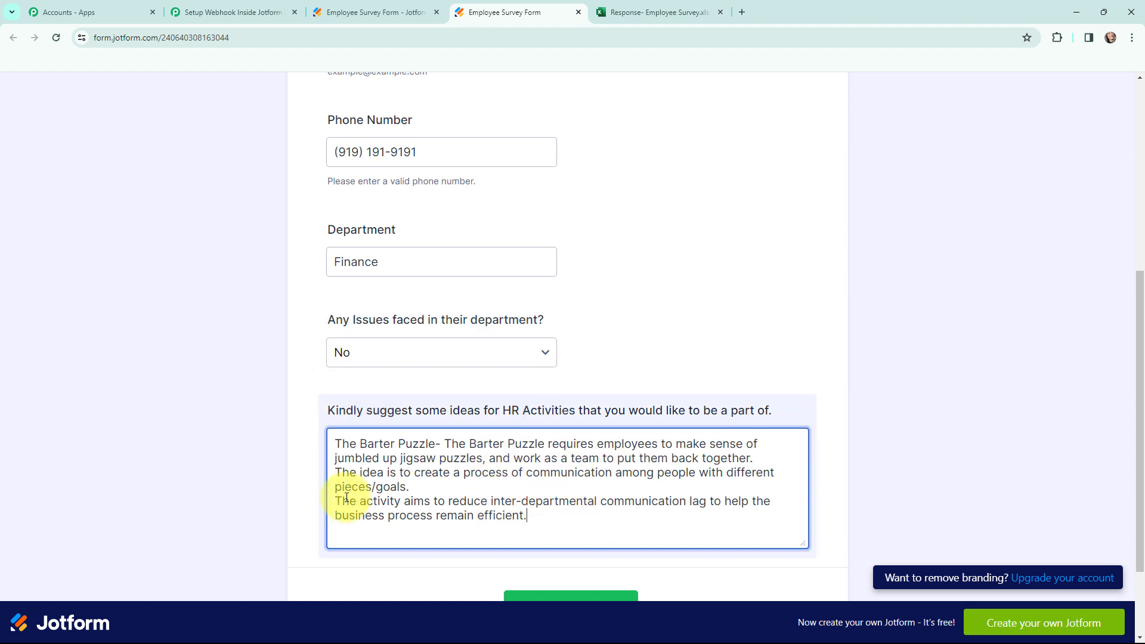
scroll(694, 460, "up", 6)
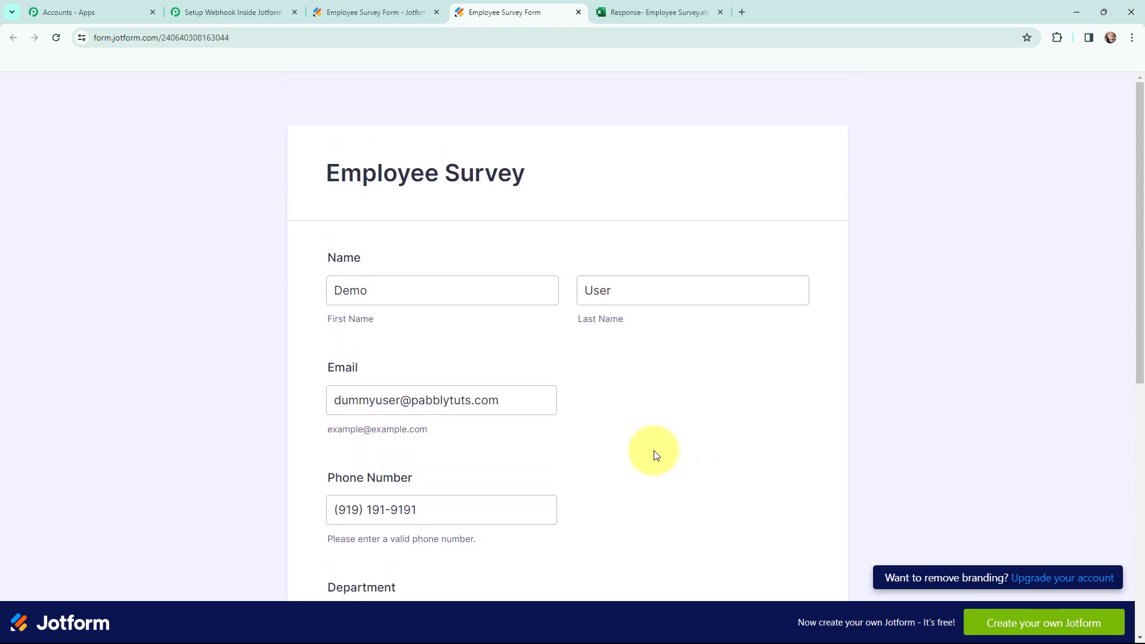
scroll(668, 465, "down", 7)
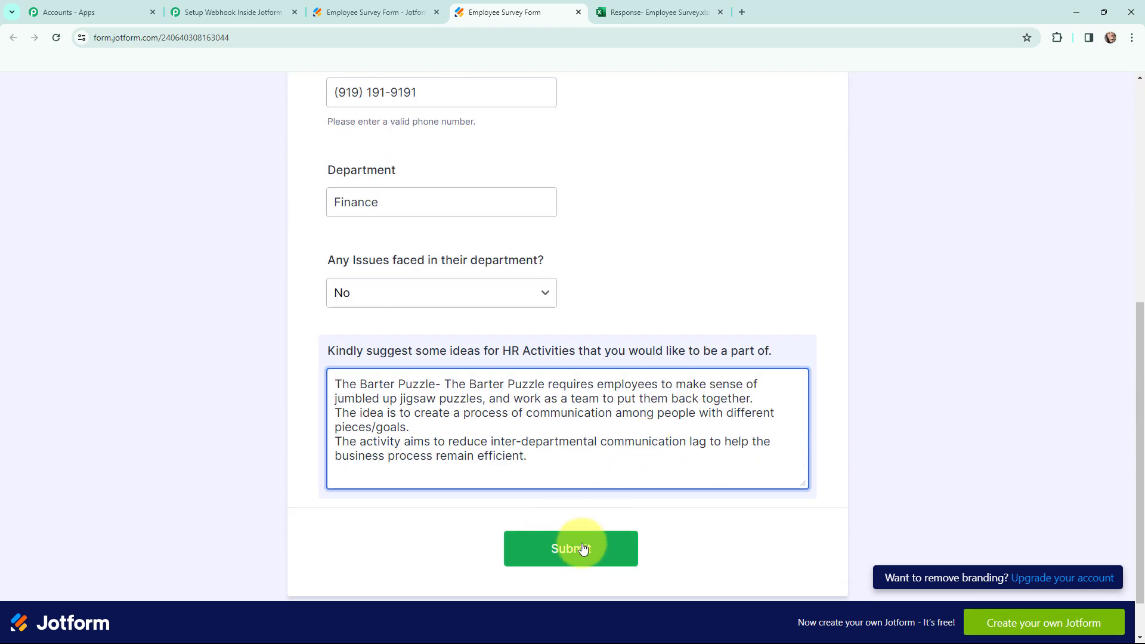
left_click(579, 547)
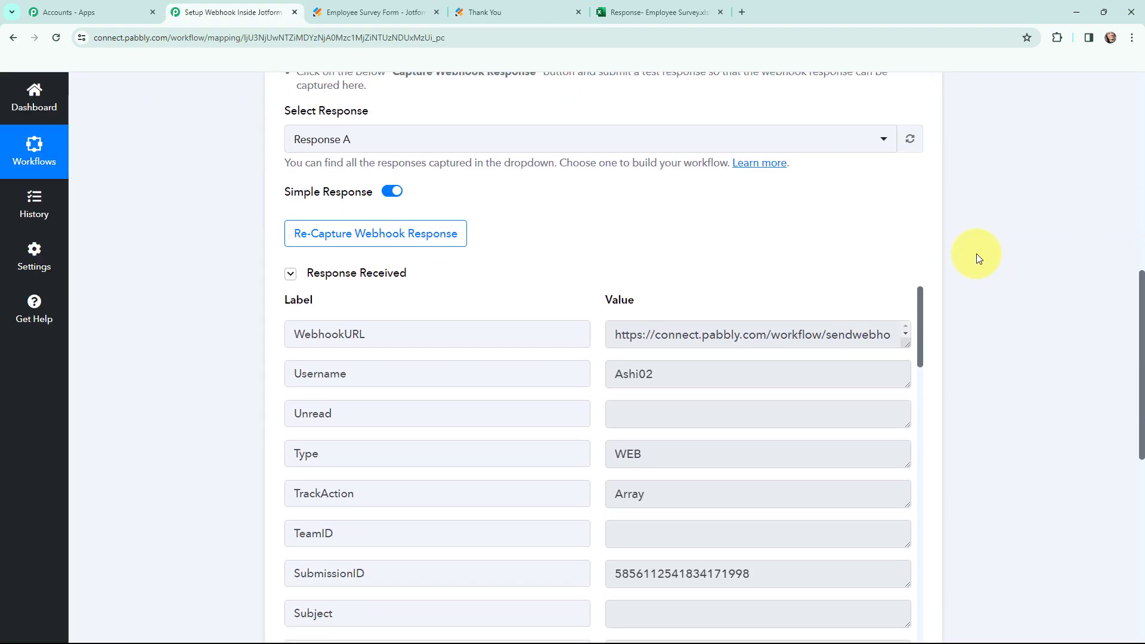
Review the Jotform New Response trigger's instant Webhook URL in the workflow.
scroll(976, 253, "down", 2)
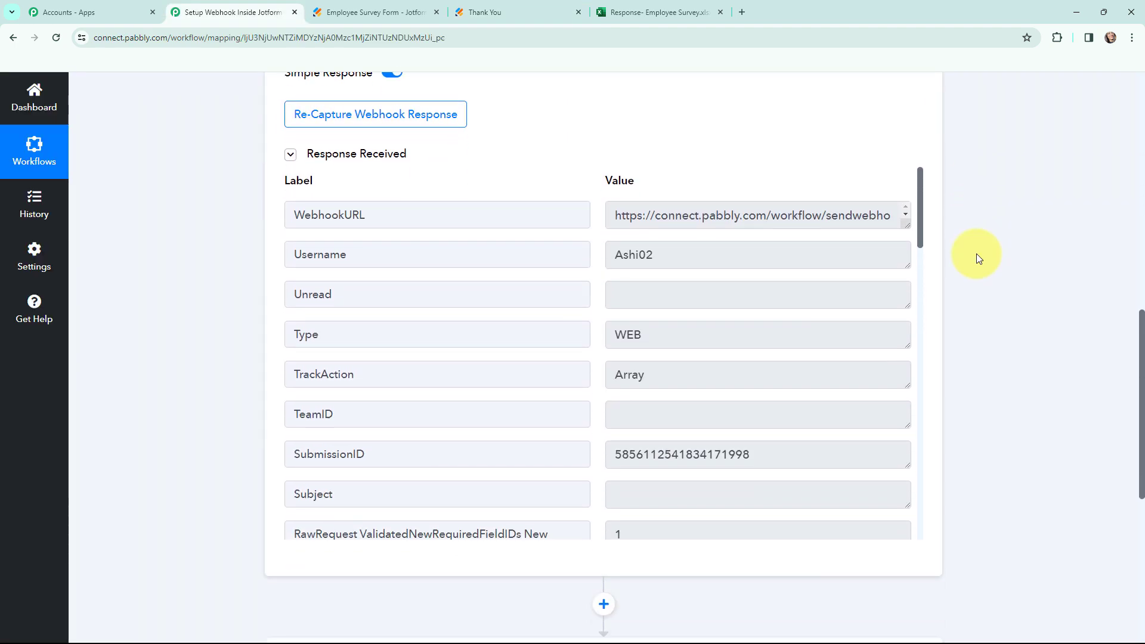
scroll(975, 252, "up", 2)
scroll(975, 253, "down", 2)
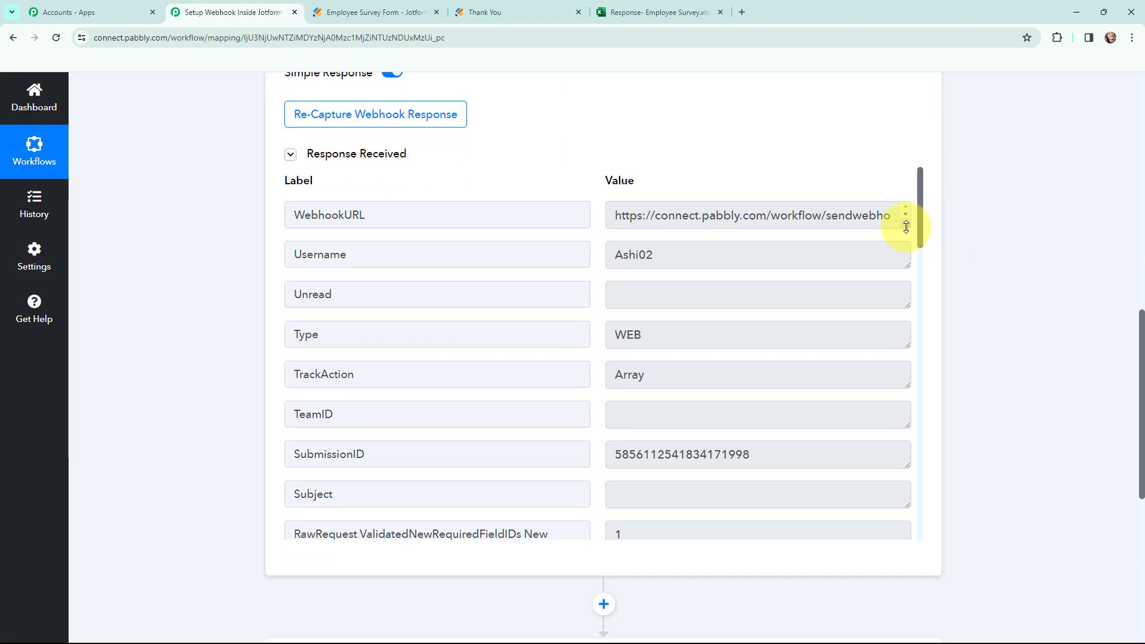
left_click_drag(906, 227, 914, 233)
scroll(879, 295, "down", 5)
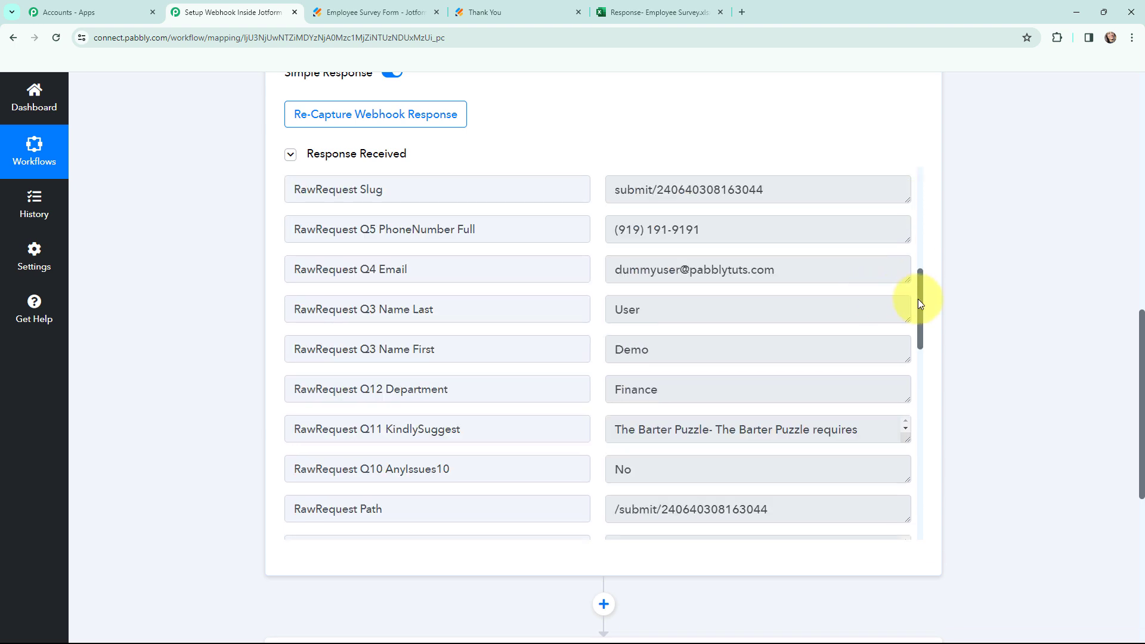
left_click_drag(919, 304, 928, 204)
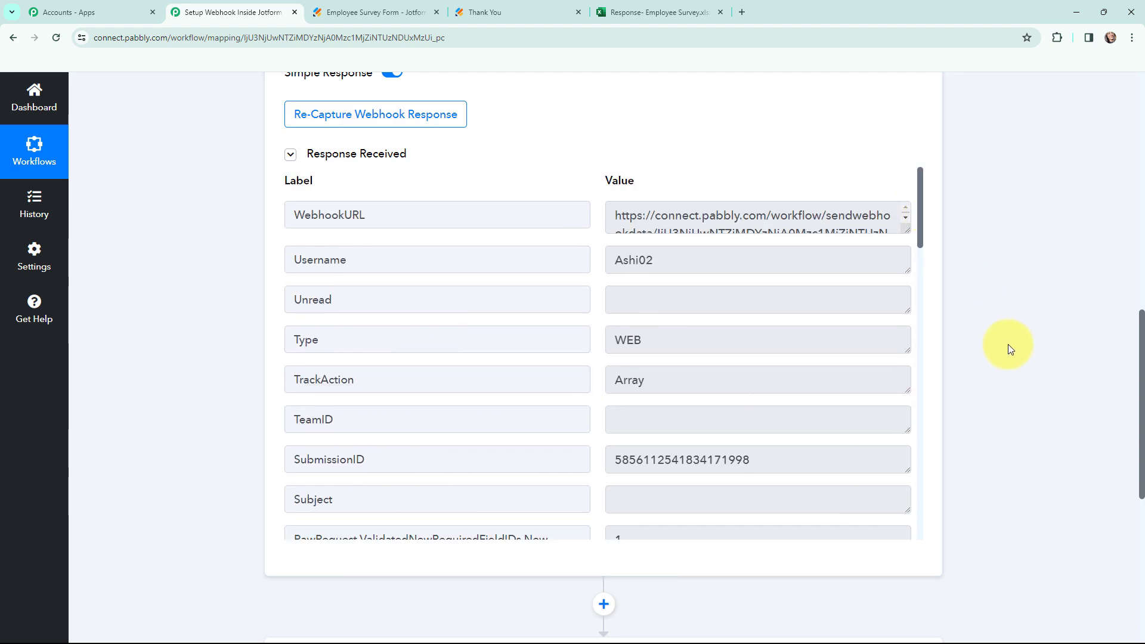
scroll(1008, 345, "up", 10)
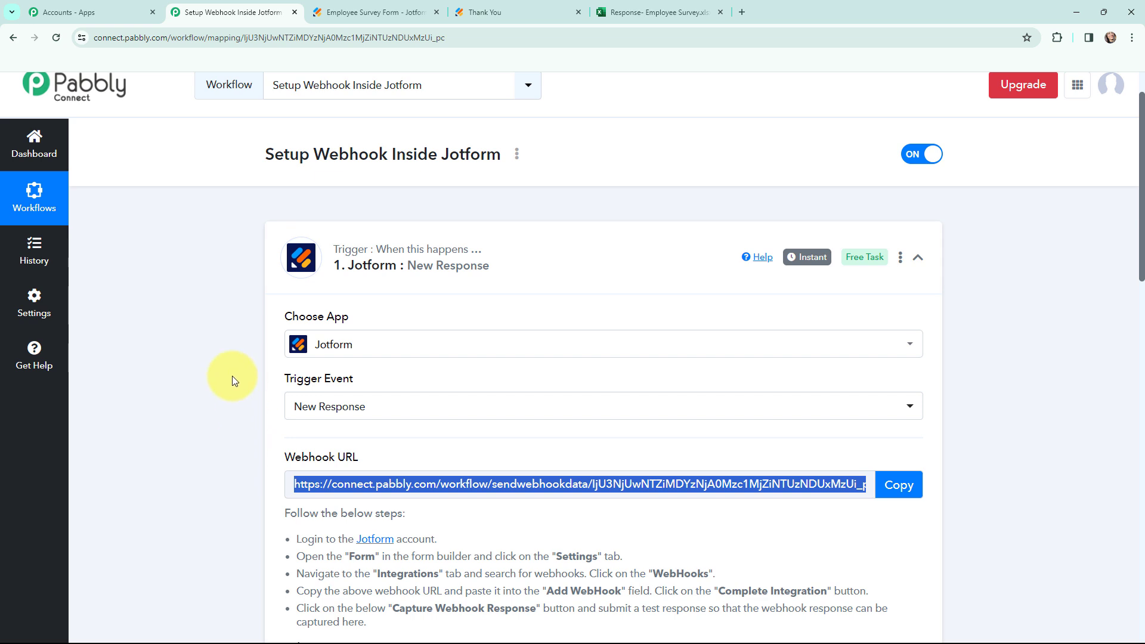
scroll(233, 375, "up", 1)
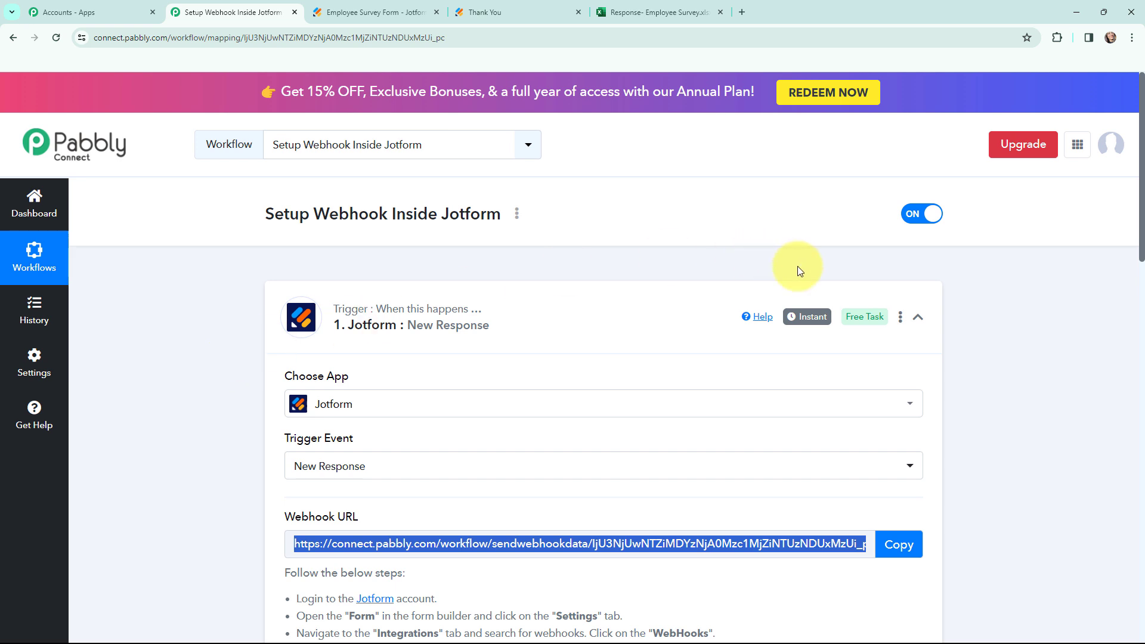
mouse_move(809, 323)
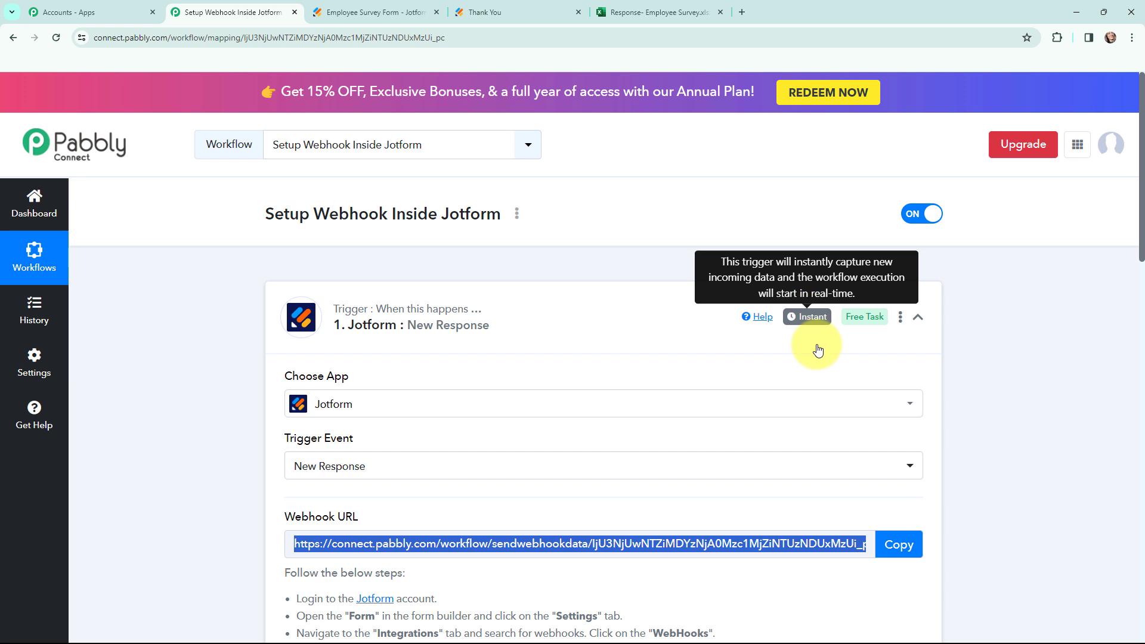
scroll(678, 465, "down", 1)
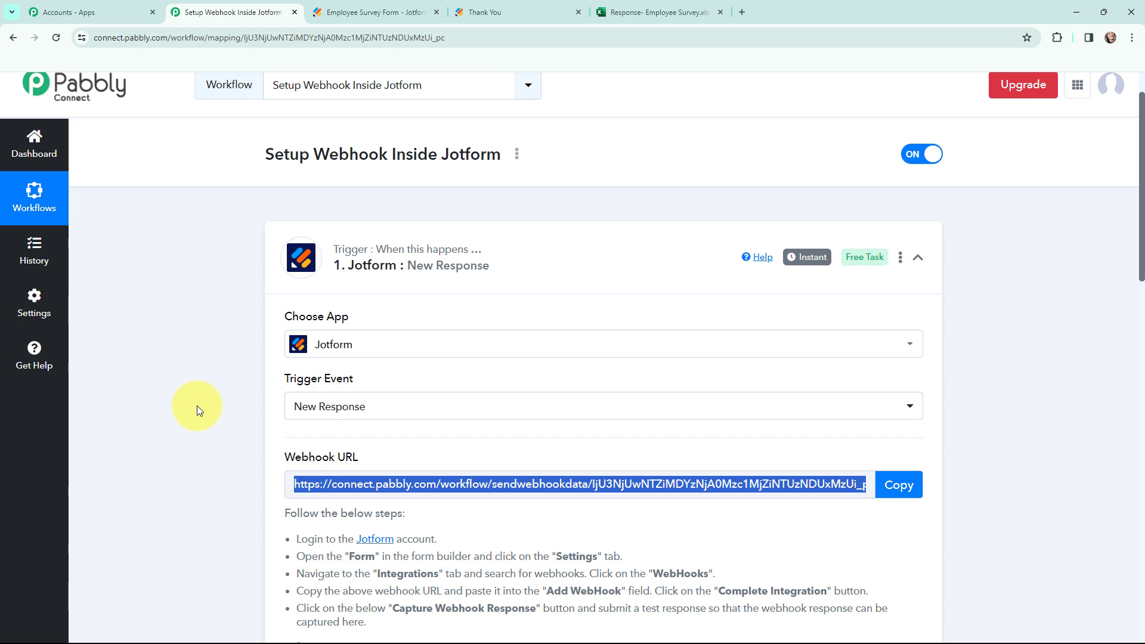
Collapse the Jotform trigger and choose Microsoft Excel as the action app.
scroll(197, 402, "down", 1)
scroll(274, 312, "up", 2)
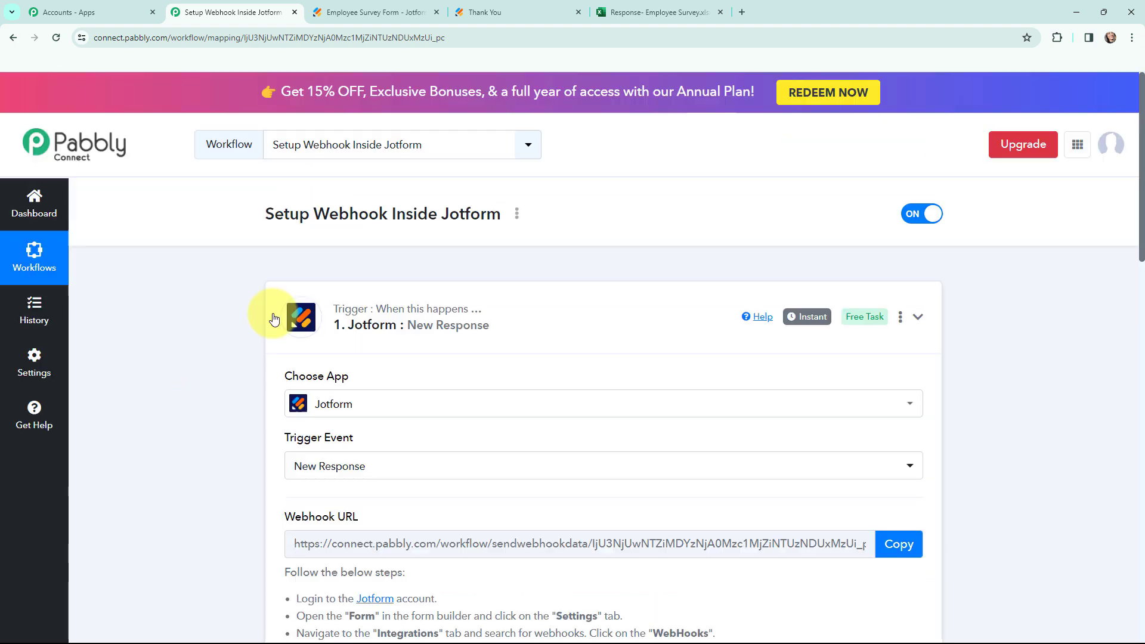
left_click(274, 311)
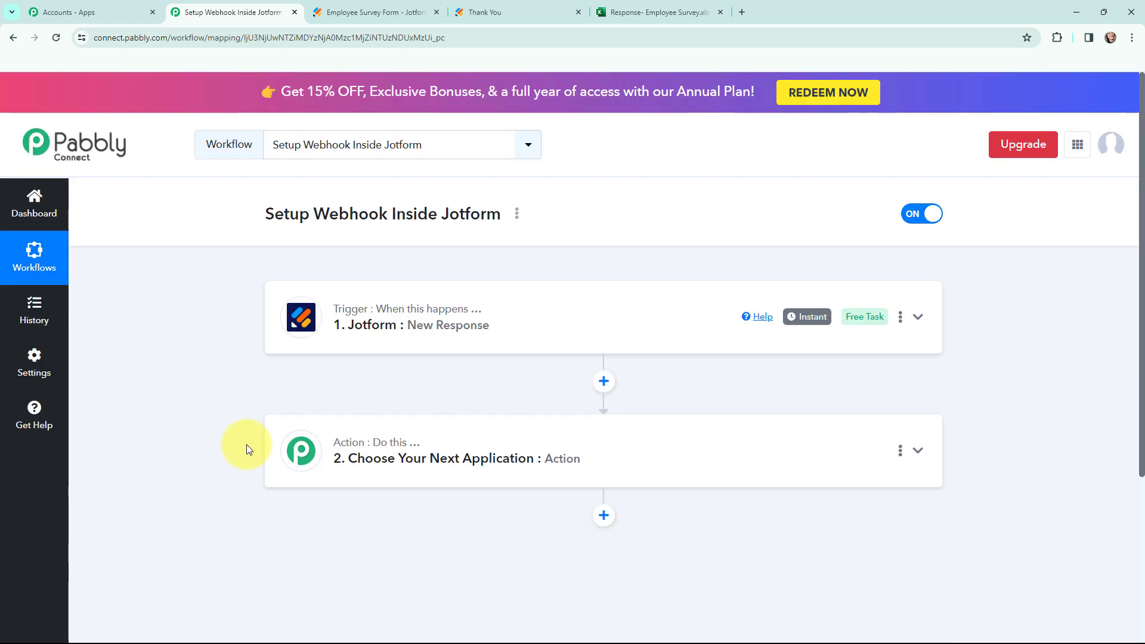
left_click(291, 452)
scroll(409, 417, "down", 3)
left_click(431, 317)
type("micr")
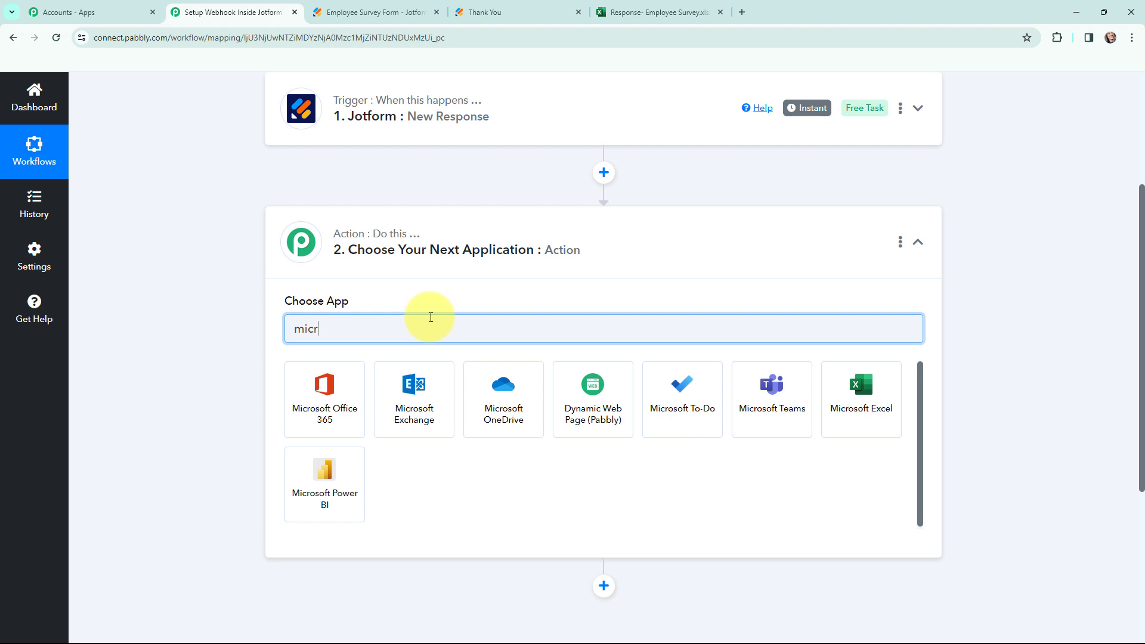
type("osoft excel")
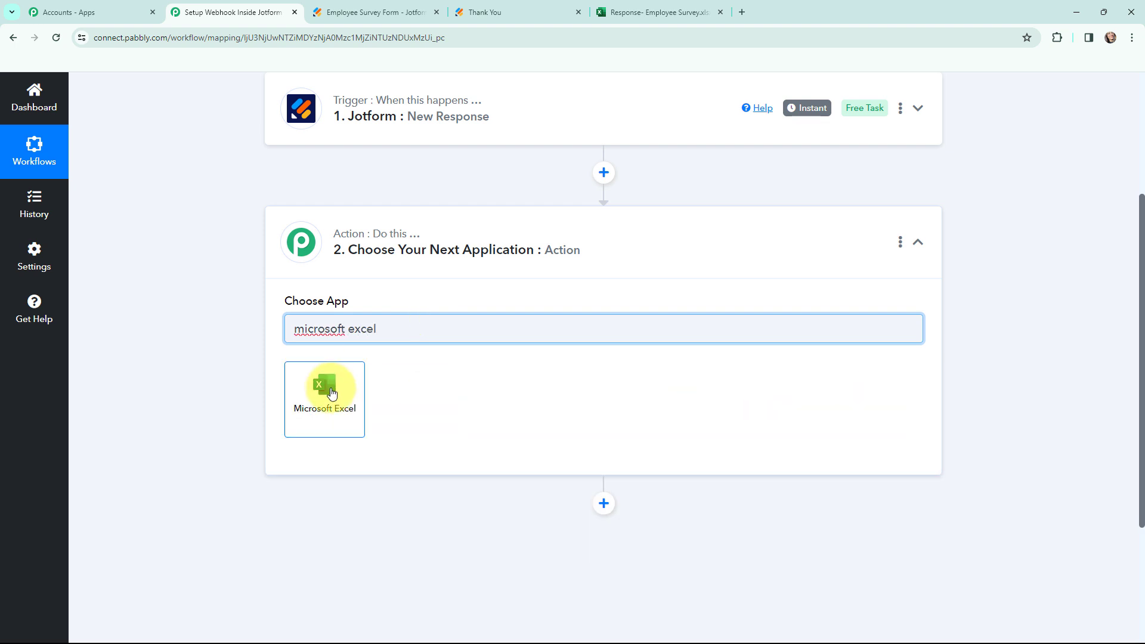
left_click(331, 388)
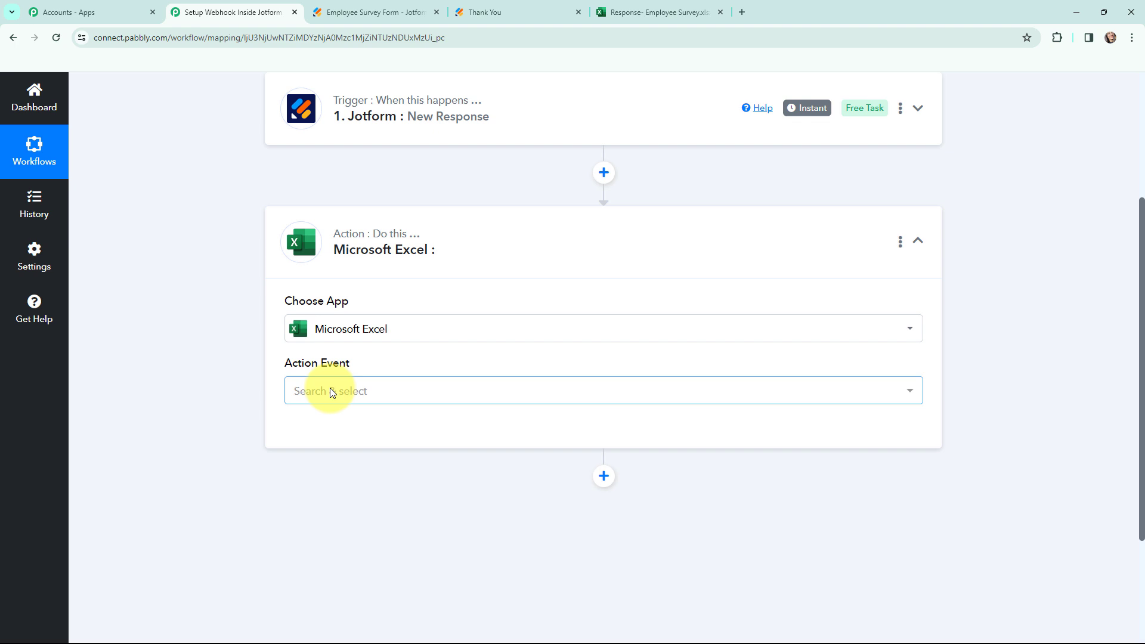
Set the Excel action event to Add Row To Worksheet and begin connecting an account.
left_click(331, 390)
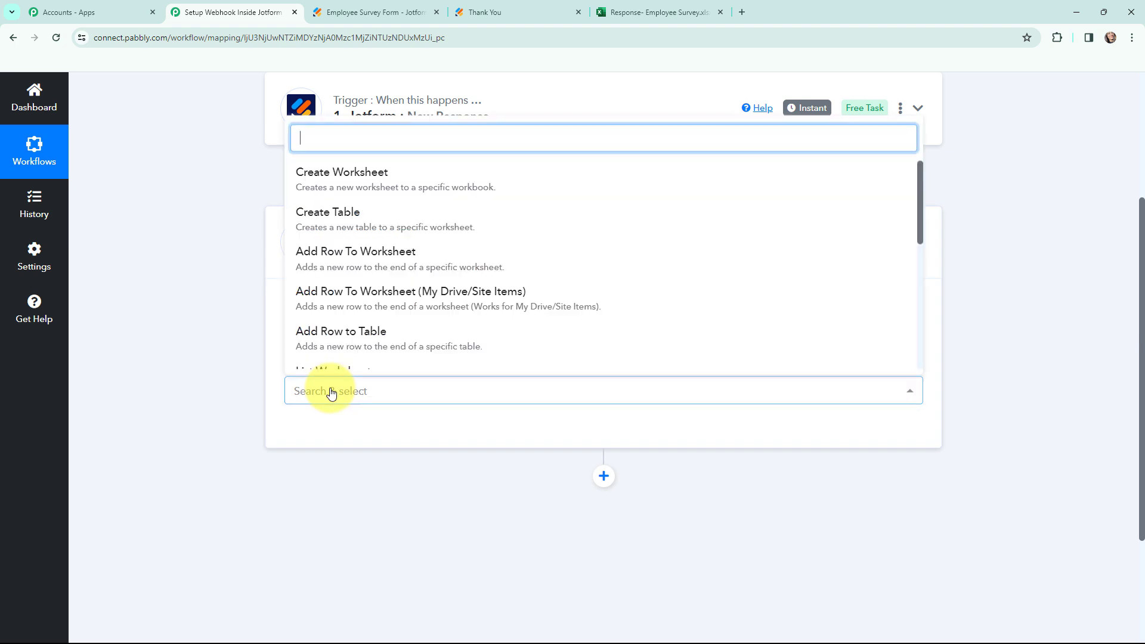
left_click(472, 256)
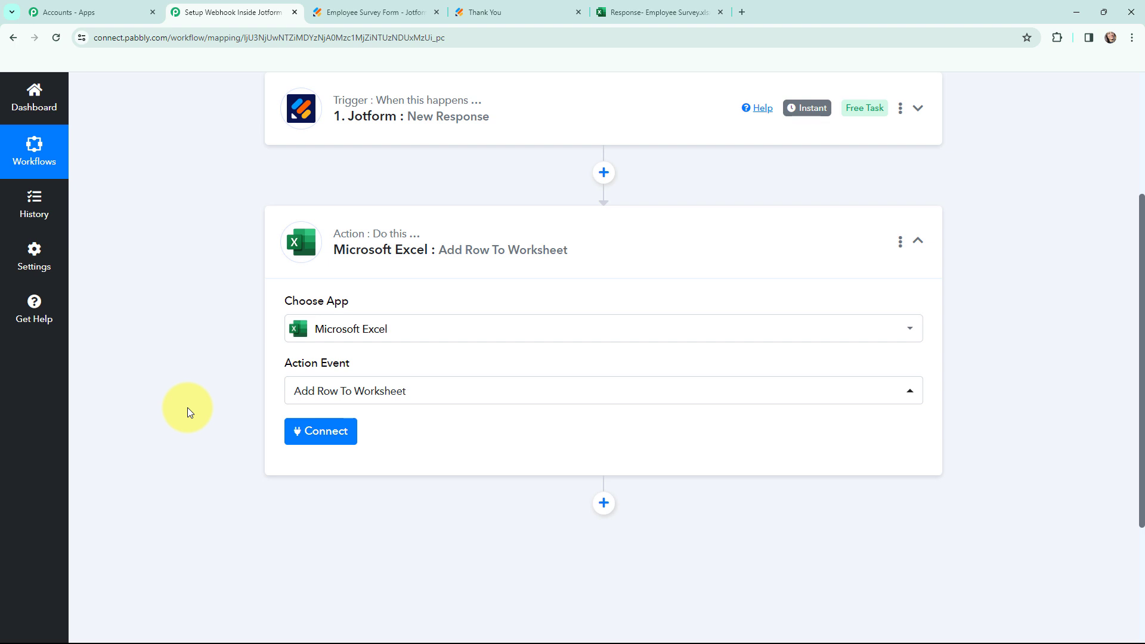
left_click(320, 430)
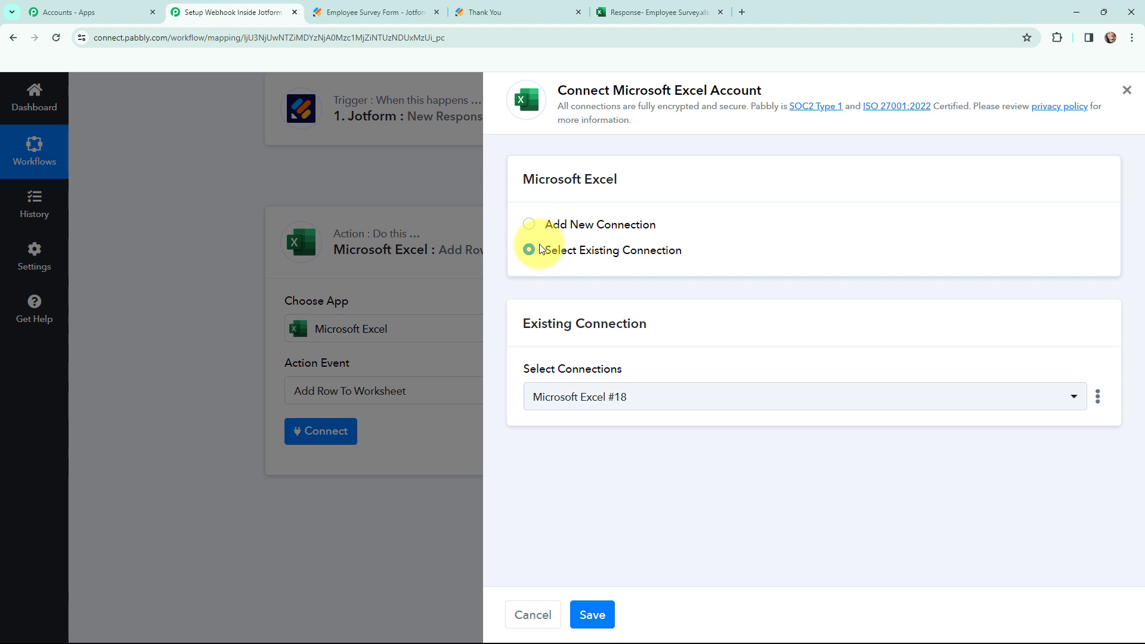
Add a new Microsoft Excel connection and authorize access to the account.
left_click(530, 224)
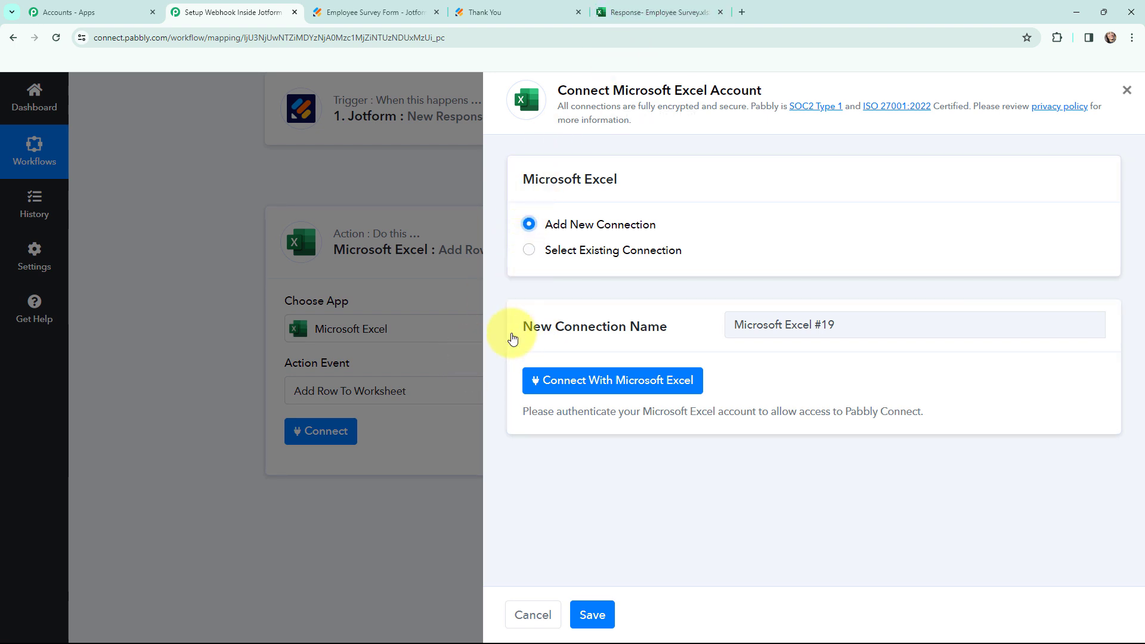
left_click(604, 383)
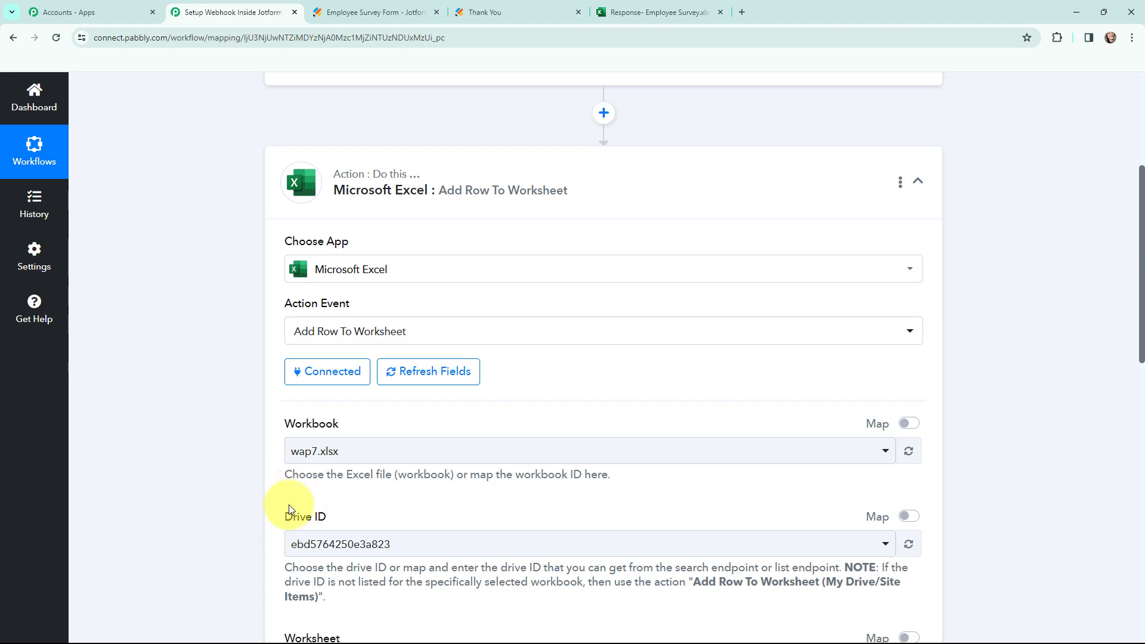
key("ctrl+5")
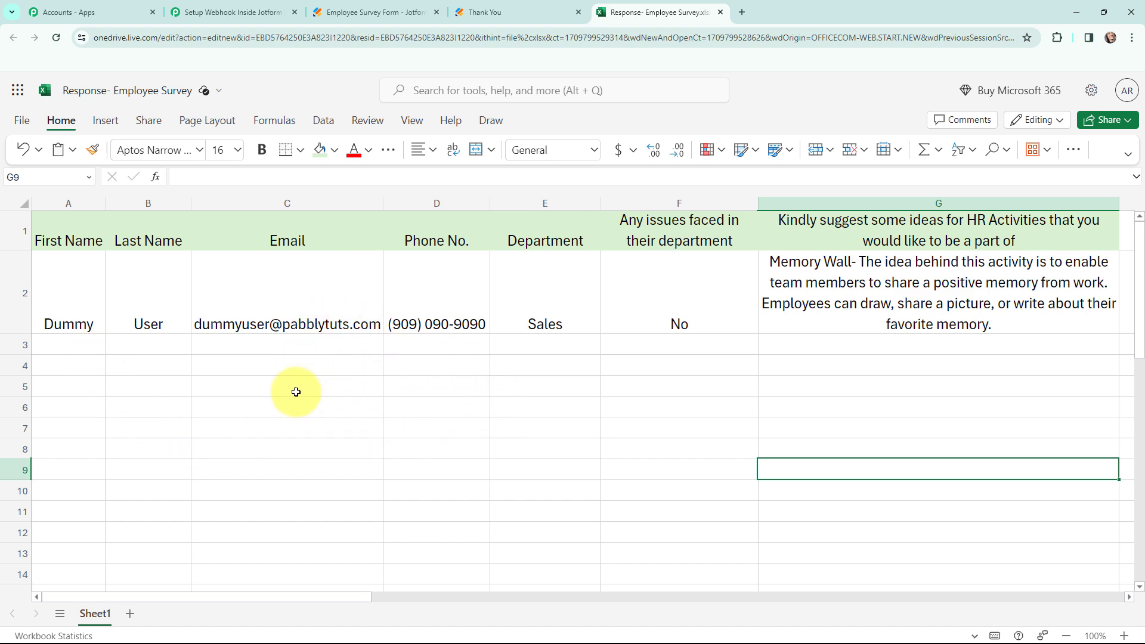
key("ctrl+2")
Select the 'Response- Employee Survey.xlsx' workbook so Sheet1 loads as the worksheet.
left_click(391, 461)
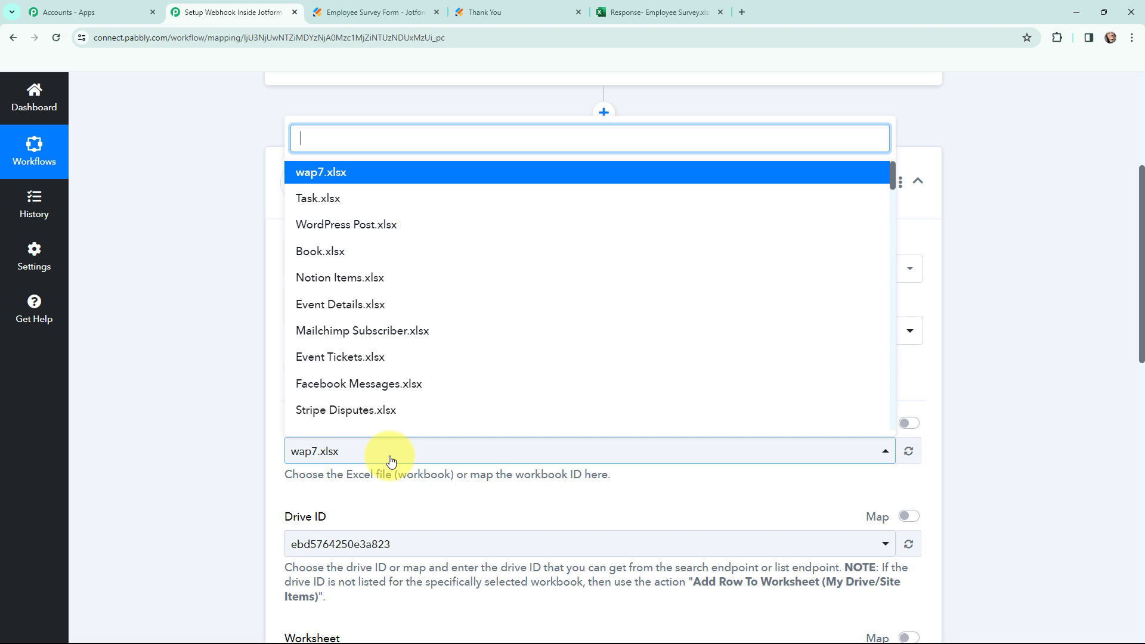
type("res")
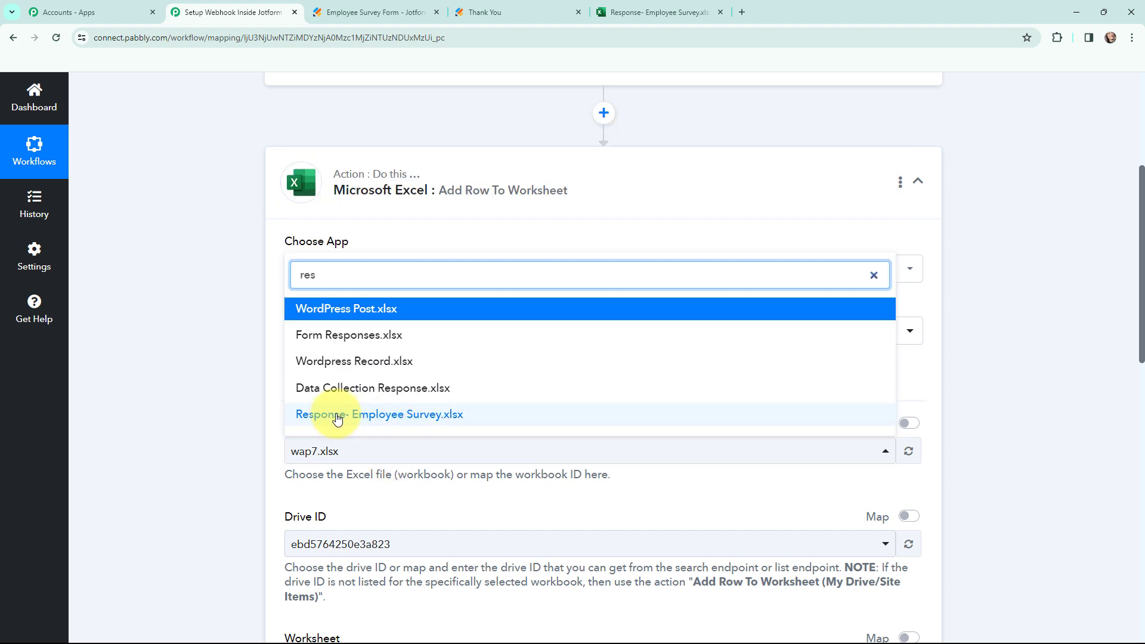
left_click(422, 416)
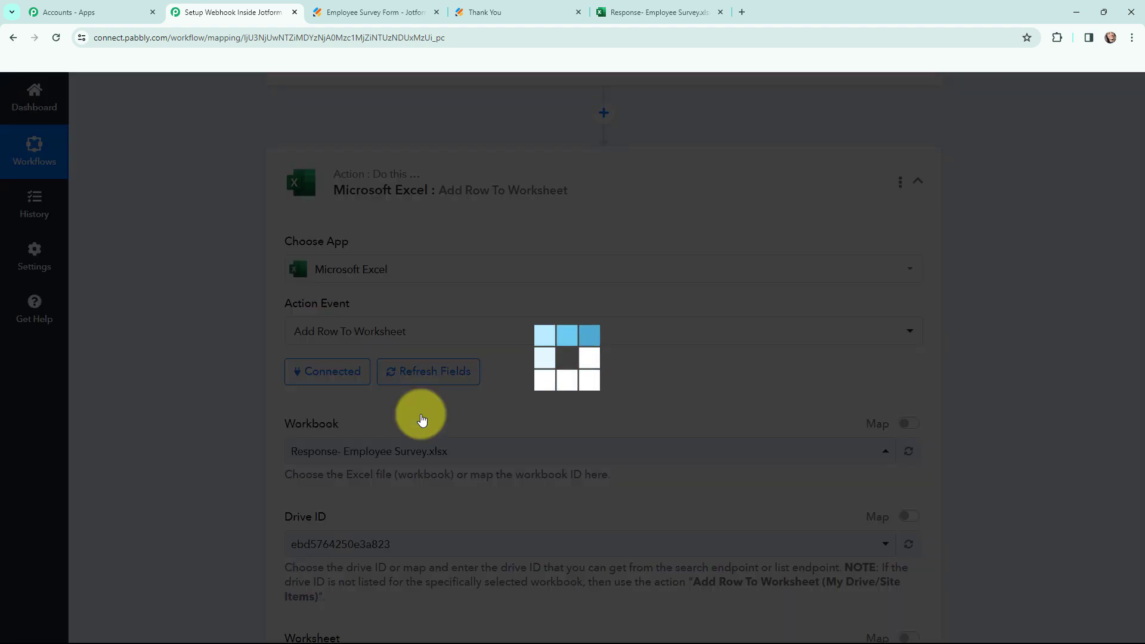
scroll(422, 417, "down", 4)
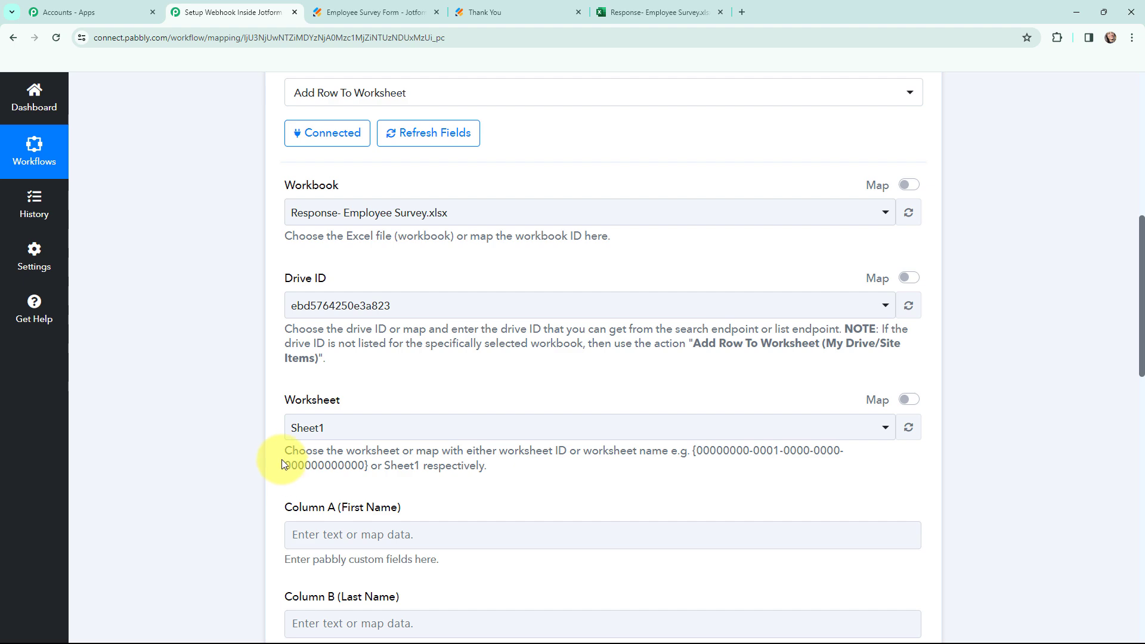
left_click(656, 11)
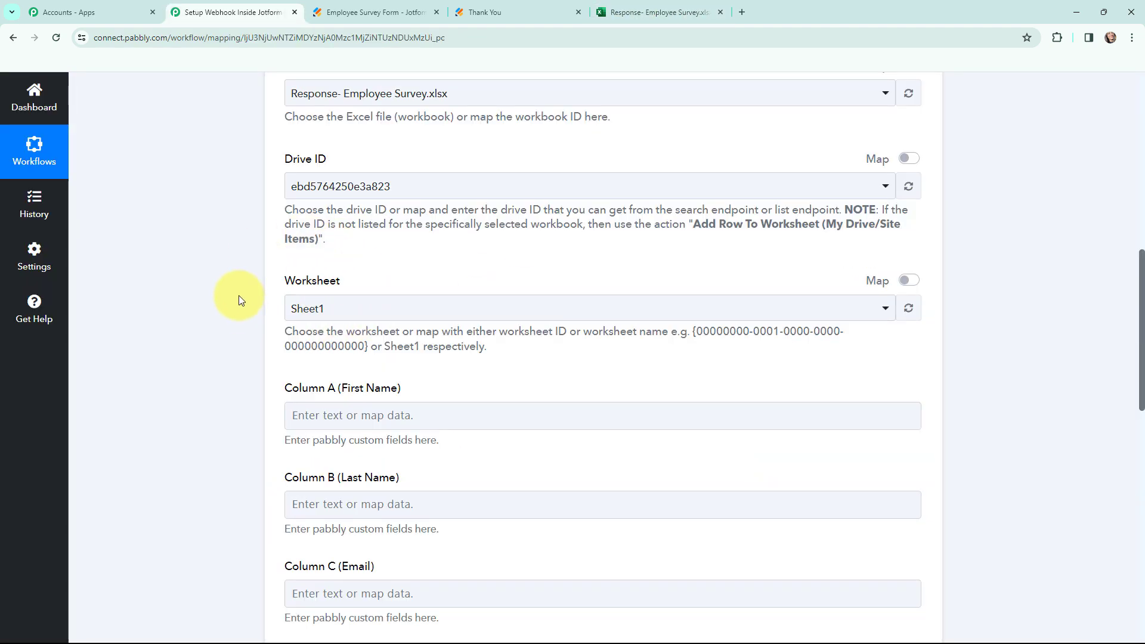
scroll(239, 299, "down", 2)
scroll(239, 299, "down", 2)
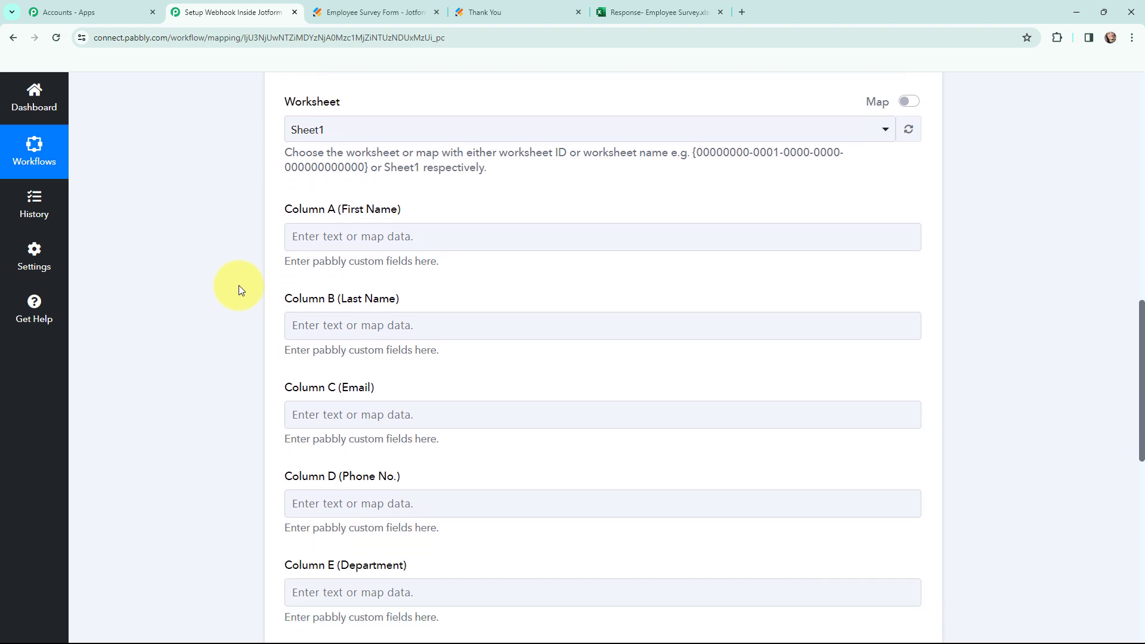
scroll(239, 289, "down", 1)
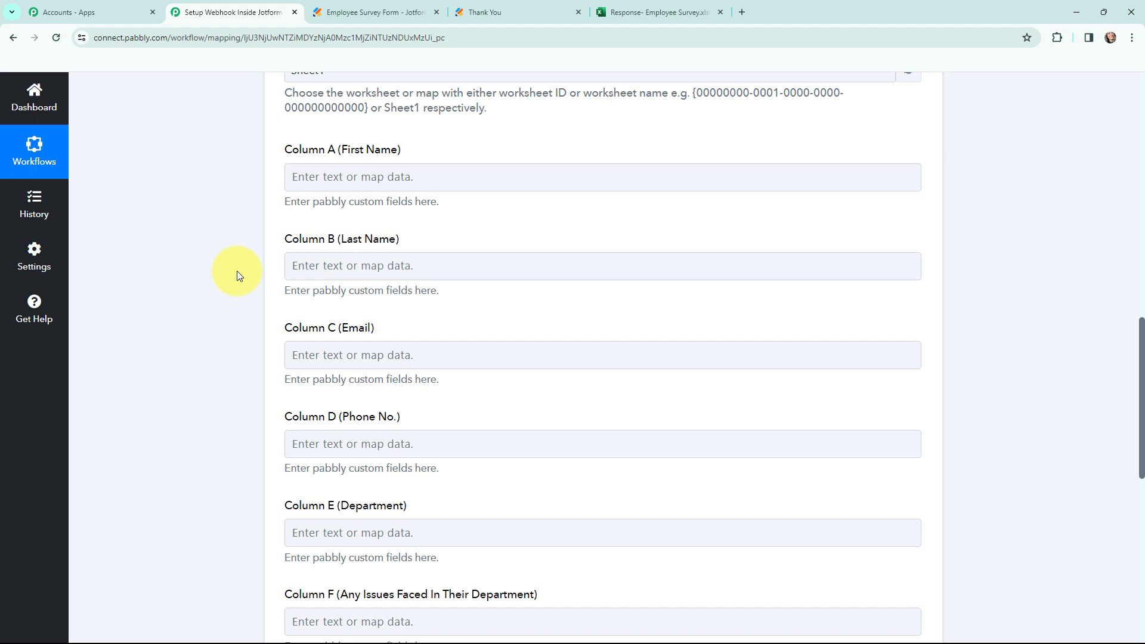
scroll(237, 271, "down", 1)
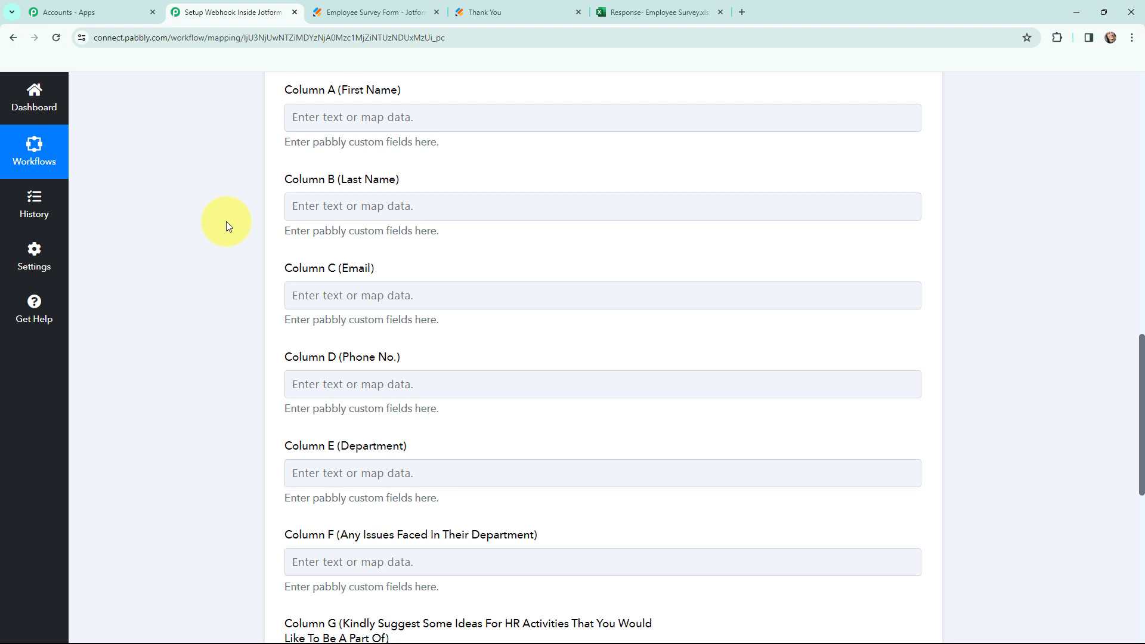
Map Jotform's first name to Column A and Q3 Name Last to Column B.
left_click(323, 122)
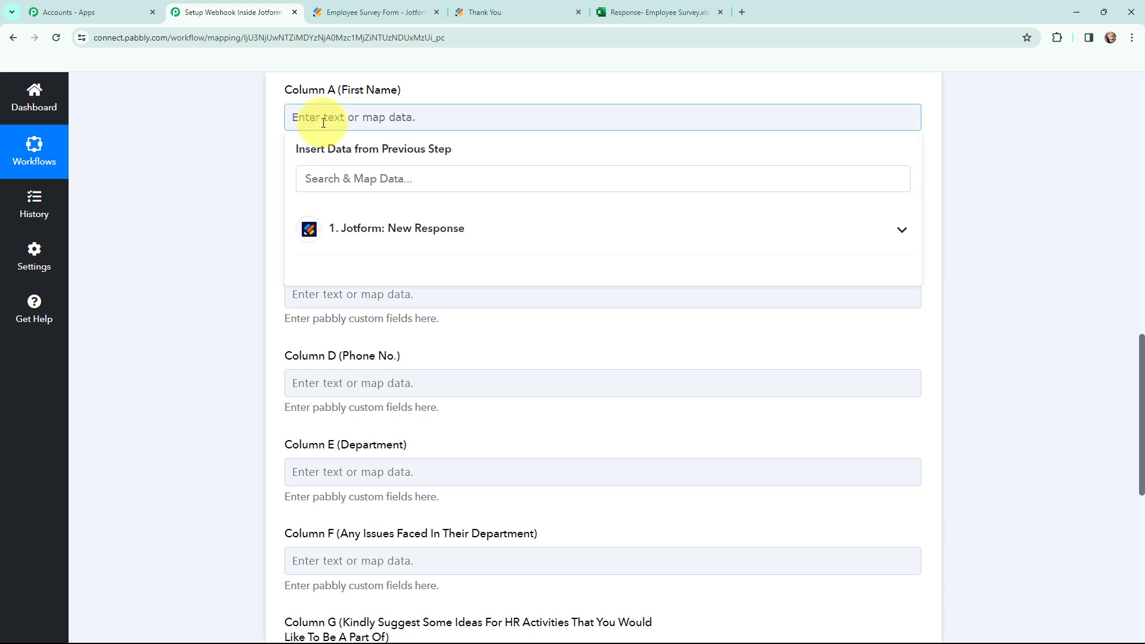
left_click(398, 229)
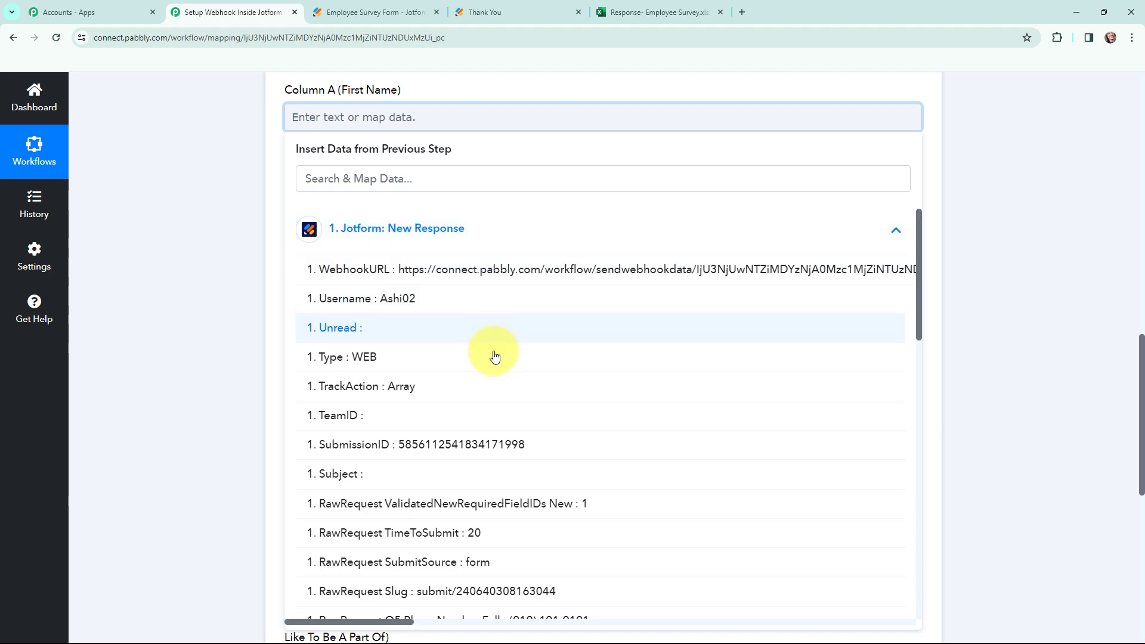
scroll(493, 360, "down", 5)
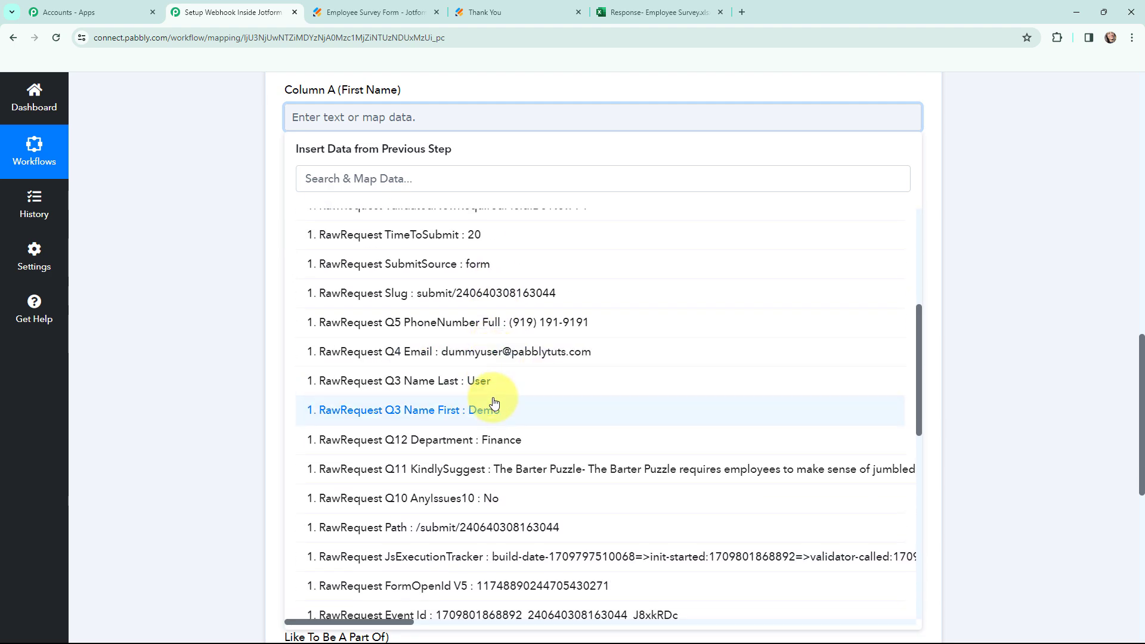
left_click(490, 409)
left_click(224, 225)
left_click(333, 219)
left_click(365, 341)
scroll(465, 388, "down", 3)
scroll(463, 445, "down", 3)
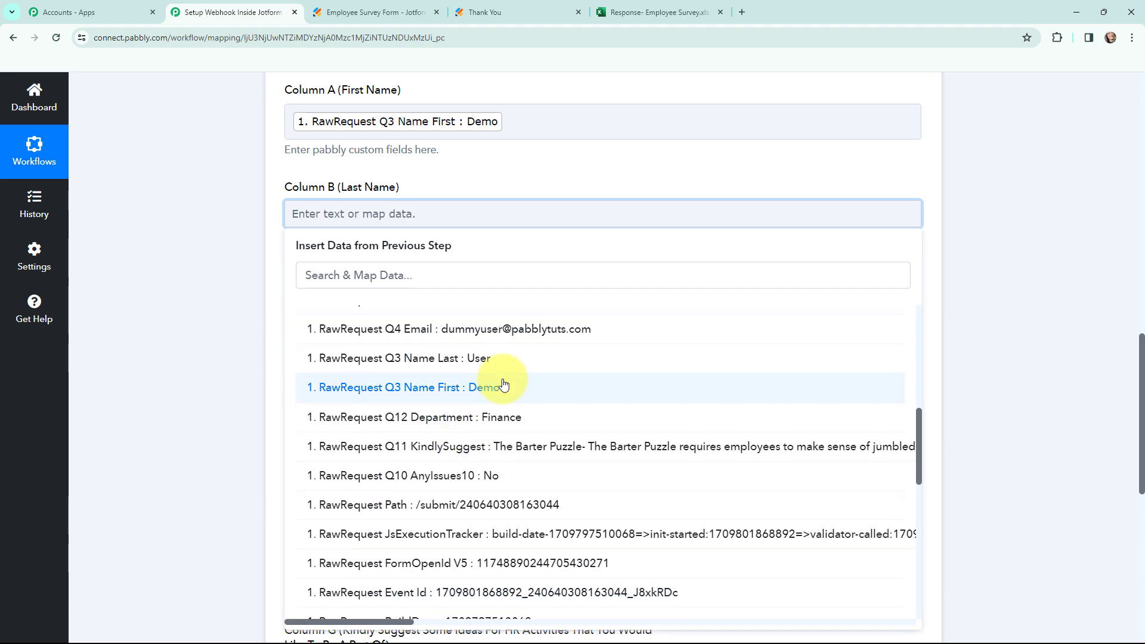
left_click(412, 361)
Map Q4 Email to Column C and Q5 PhoneNumber Full to Column D.
left_click(217, 248)
scroll(239, 238, "down", 2)
left_click(312, 190)
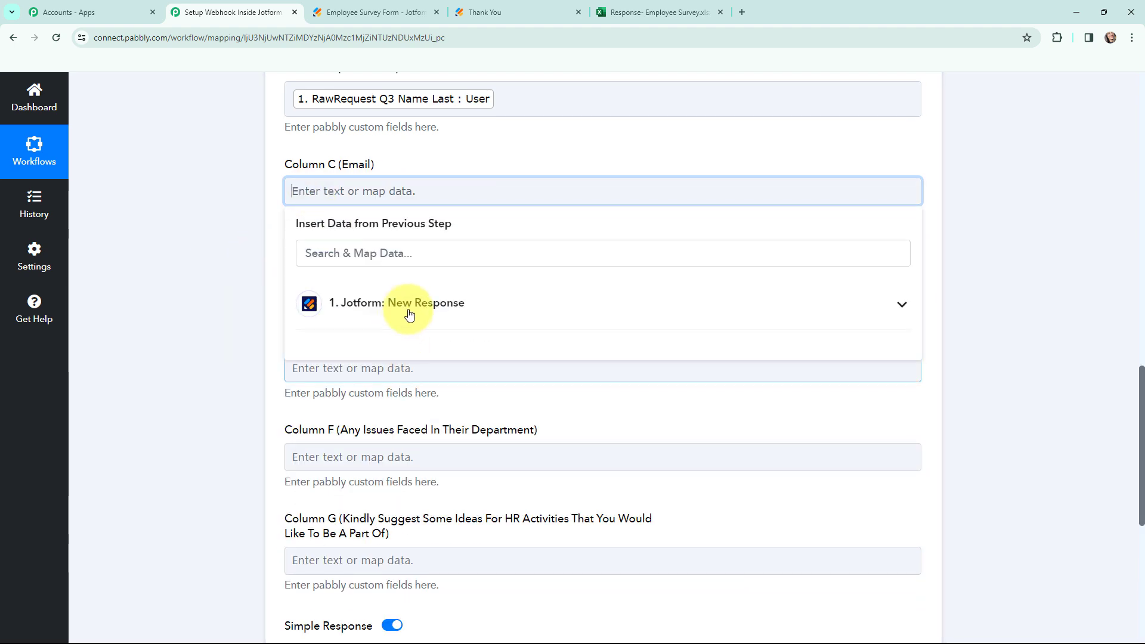
left_click(471, 311)
scroll(511, 453, "down", 3)
left_click(510, 488)
left_click(245, 345)
scroll(216, 309, "down", 2)
left_click(301, 172)
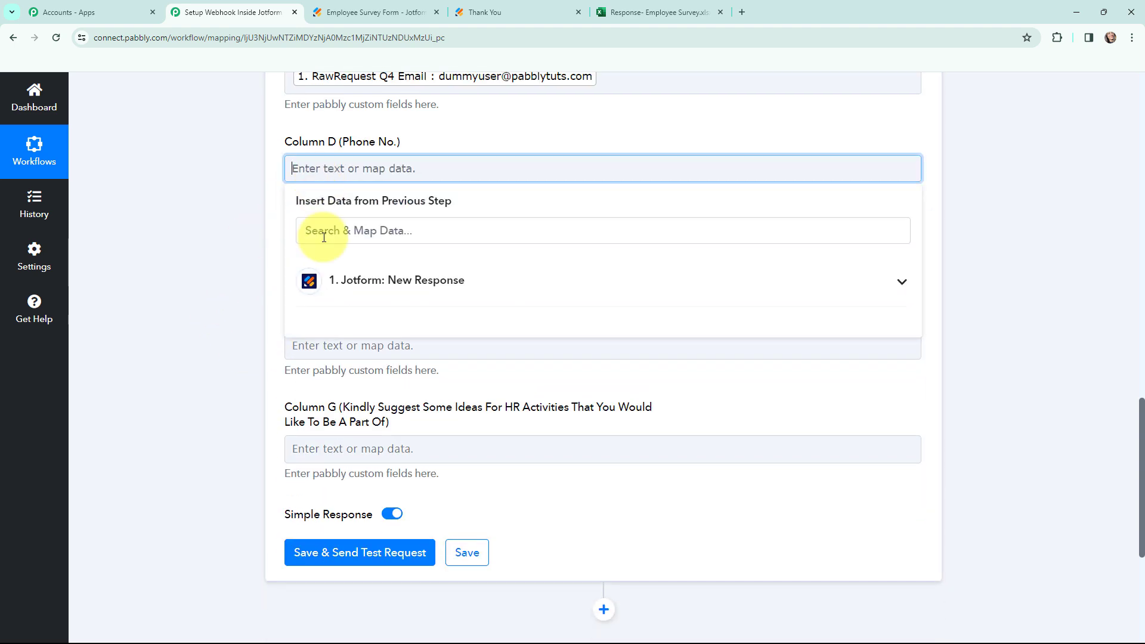
left_click(327, 279)
scroll(524, 472, "down", 3)
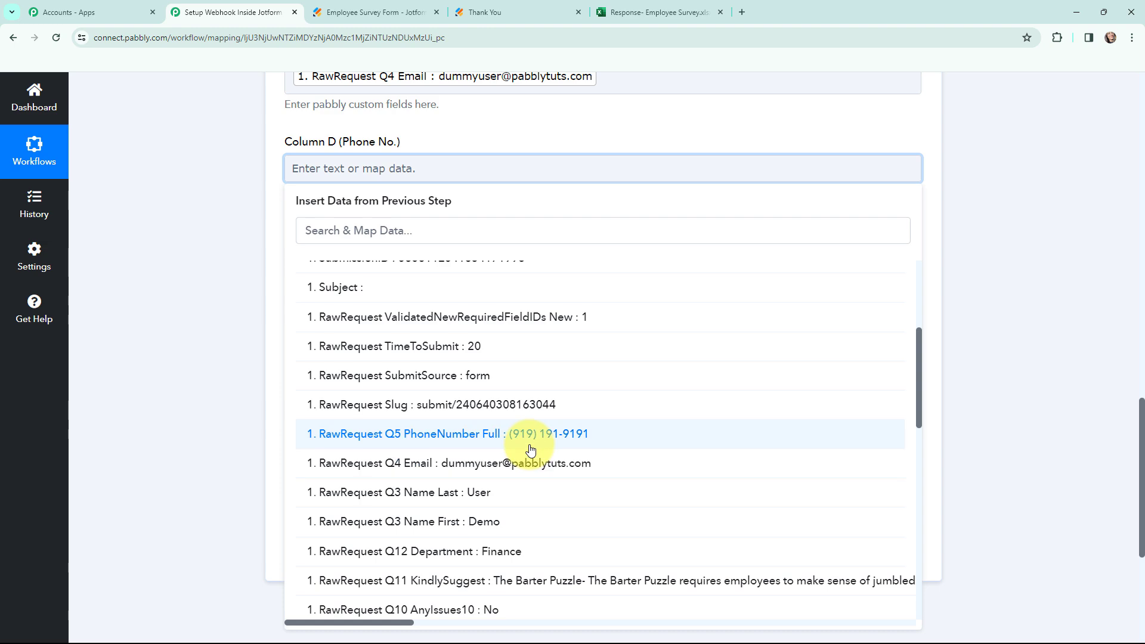
left_click(524, 434)
left_click(255, 302)
Map Q12 Department to Column E and Q10 AnyIssues10 to Column F.
left_click(350, 273)
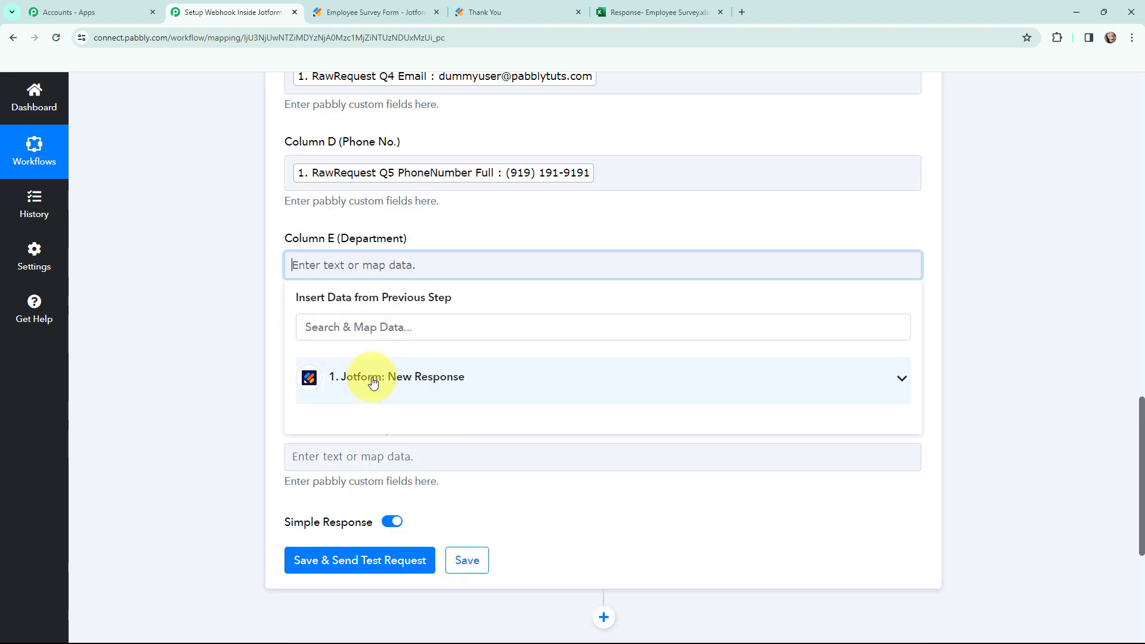
left_click(370, 378)
scroll(454, 315, "down", 4)
scroll(477, 381, "down", 2)
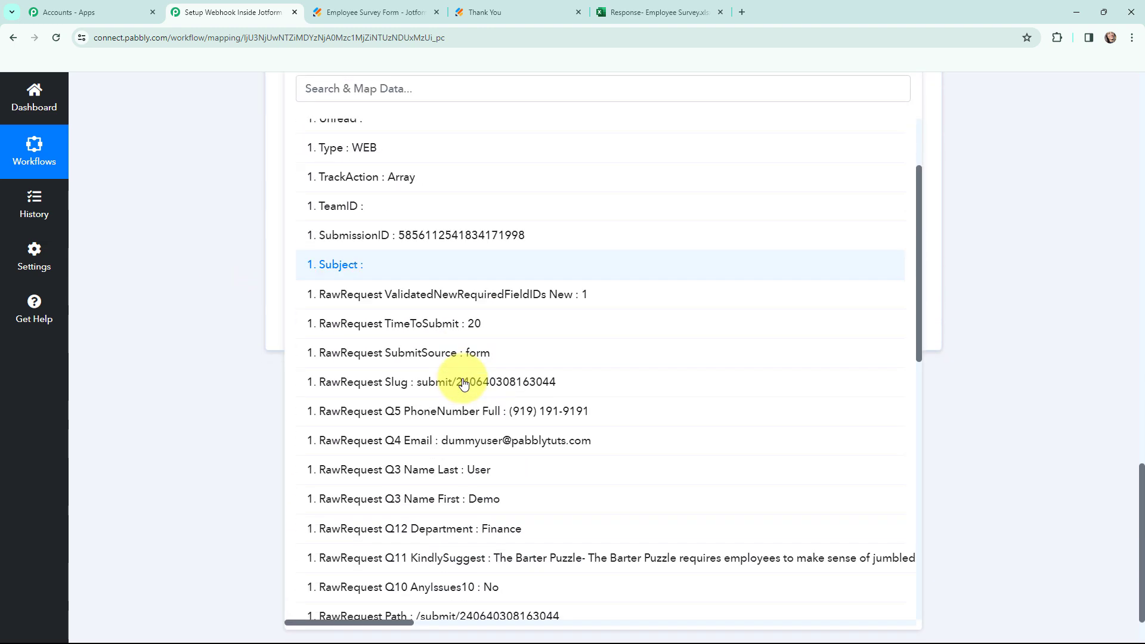
left_click(524, 526)
left_click(212, 249)
left_click(358, 179)
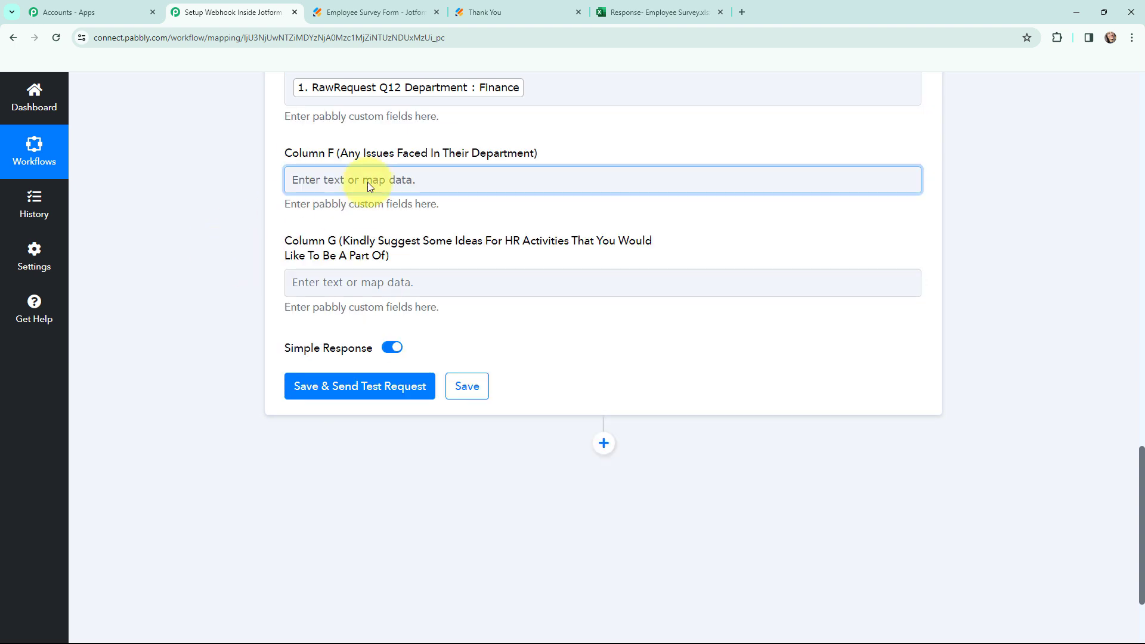
left_click(411, 292)
scroll(474, 350, "down", 6)
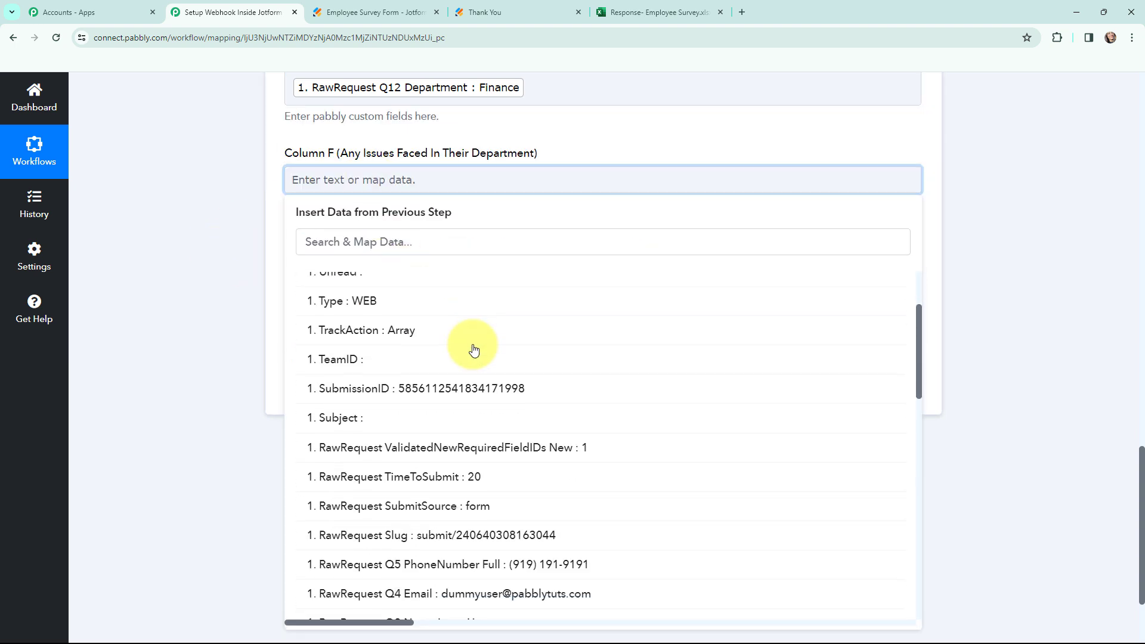
left_click(464, 506)
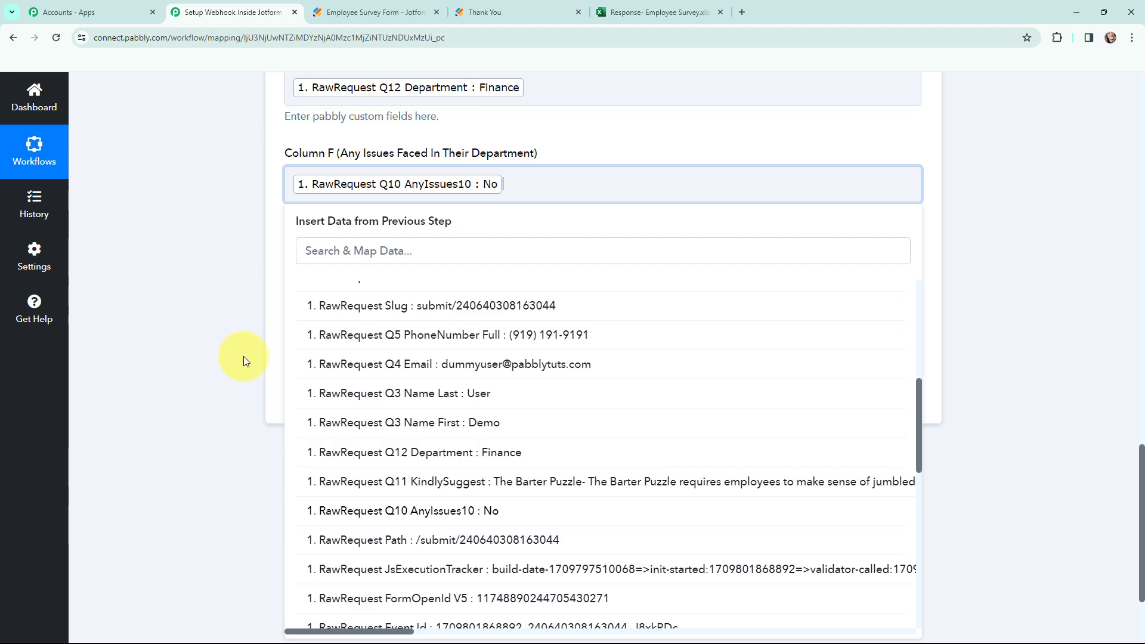
left_click(215, 253)
Map Q11 KindlySuggest, the HR suggestion answer, to Column G.
left_click(438, 292)
left_click(436, 398)
scroll(448, 357, "down", 6)
scroll(448, 358, "down", 2)
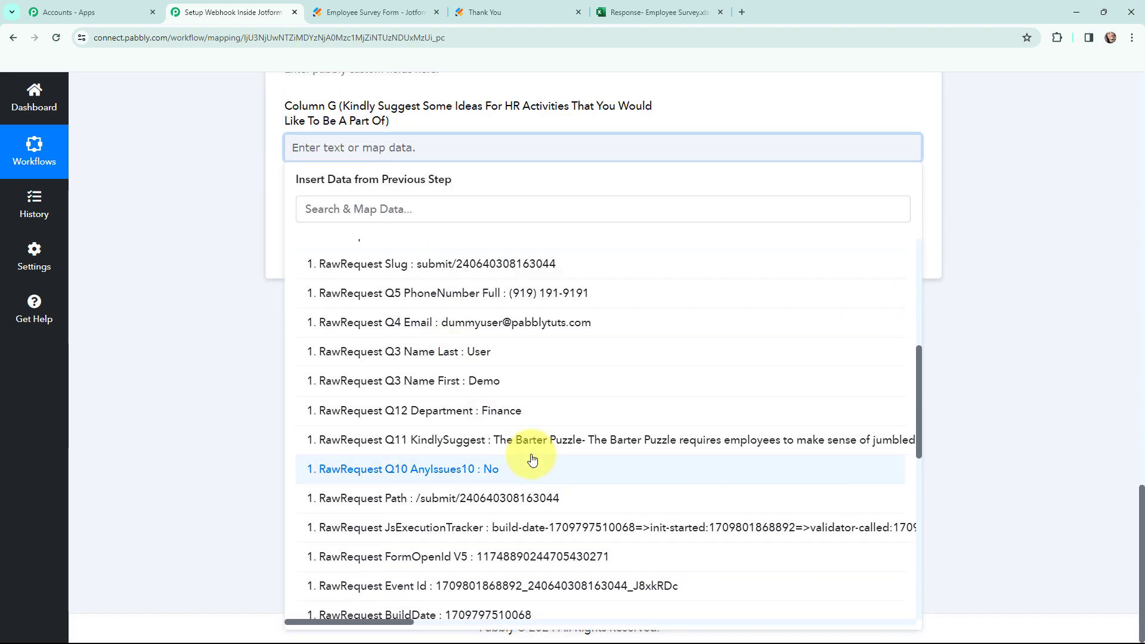
left_click(486, 439)
left_click(219, 281)
scroll(218, 282, "up", 7)
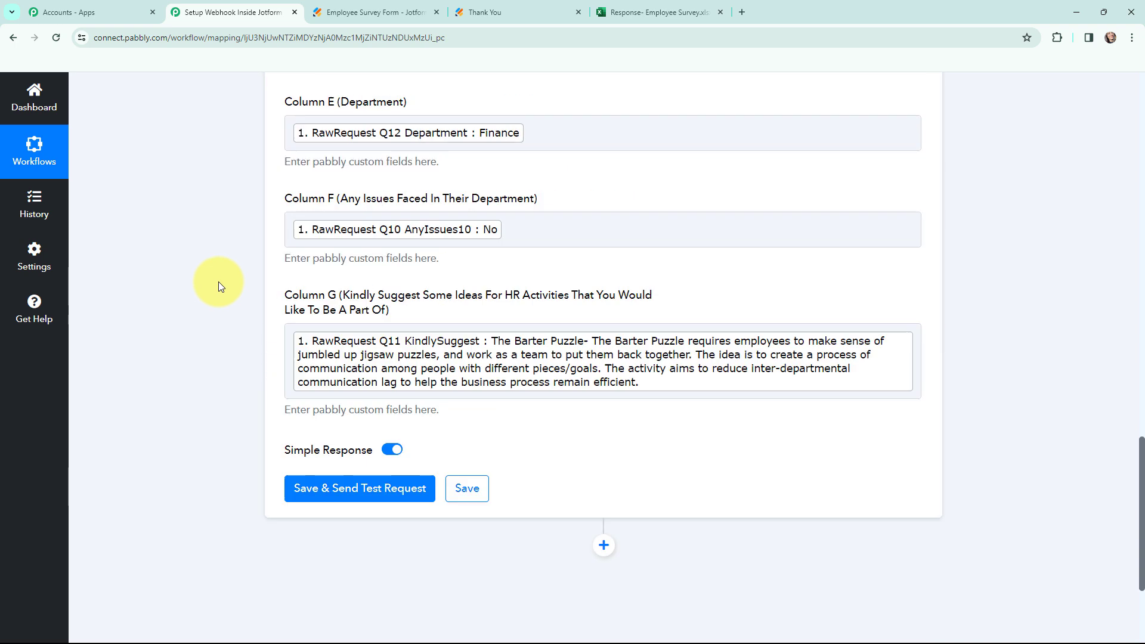
scroll(219, 282, "up", 4)
scroll(218, 282, "down", 1)
scroll(218, 281, "down", 1)
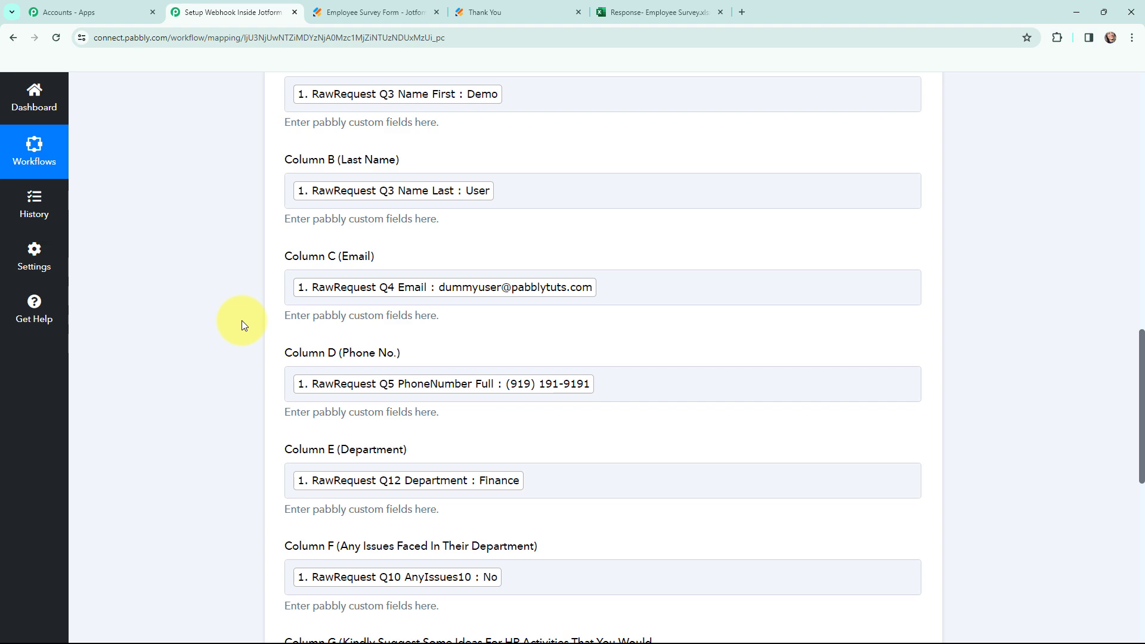
Save and send a test request, review the Response Received table, then go to the Excel workbook.
scroll(233, 219, "down", 8)
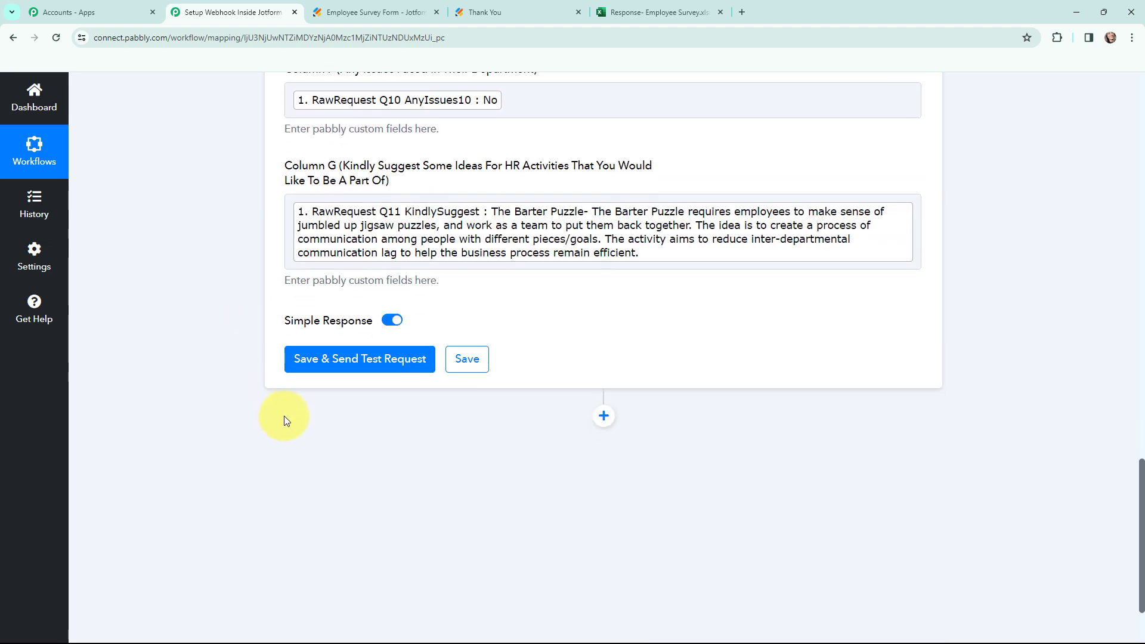
left_click(344, 359)
scroll(596, 241, "down", 2)
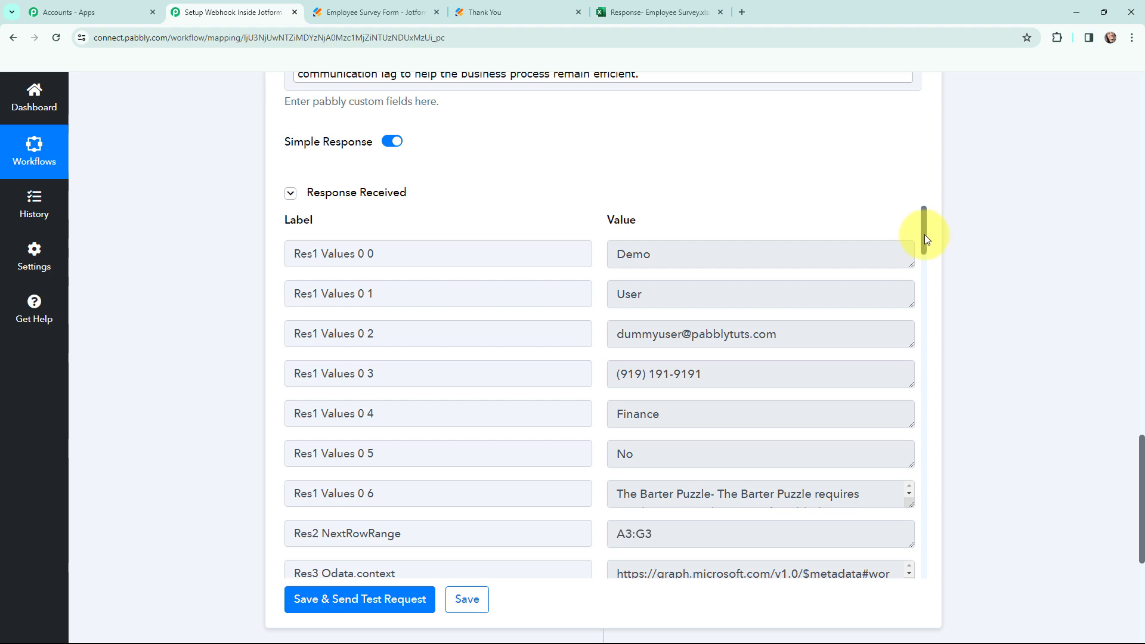
scroll(925, 235, "down", 1)
left_click_drag(921, 256, 971, 227)
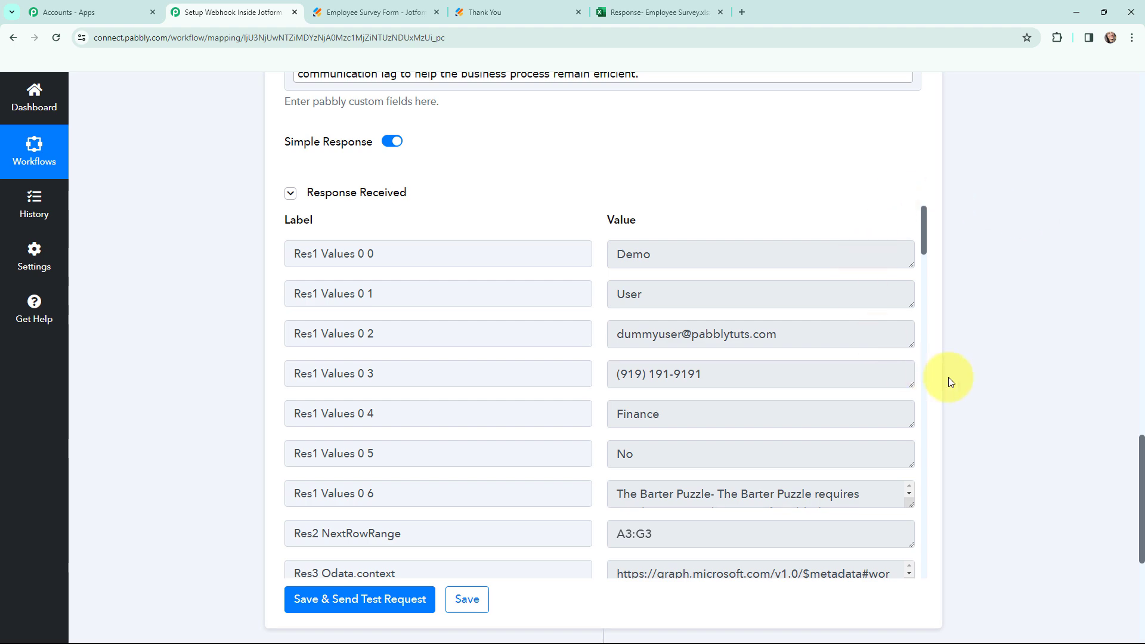
key("ctrl+5")
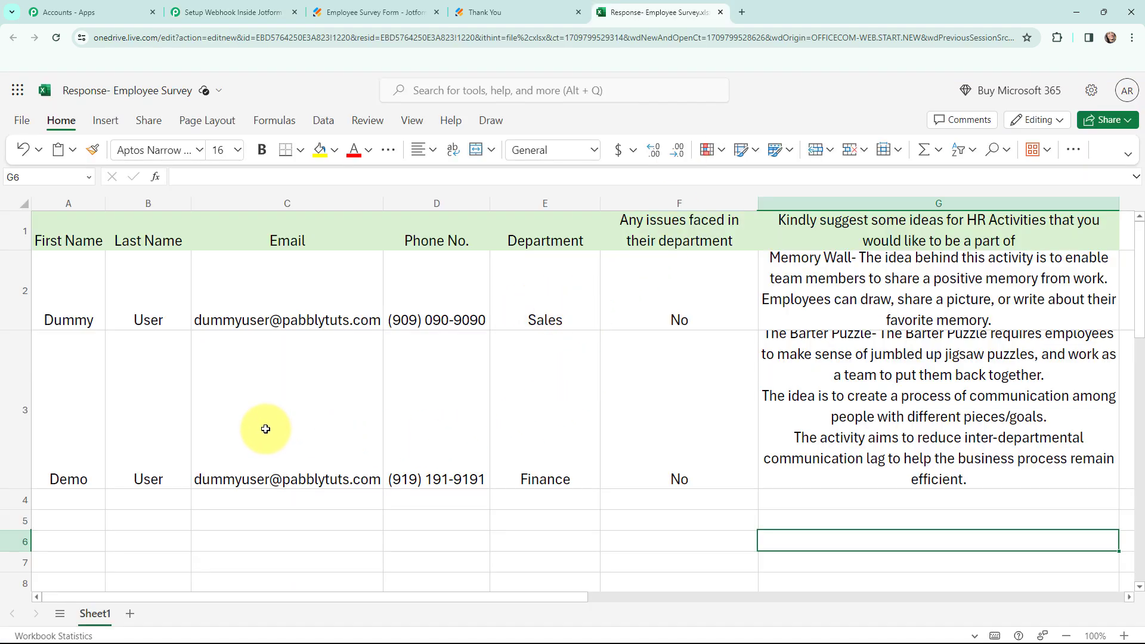
Confirm the Finance test response sits in row 3, then return to the Pabbly workflow.
scroll(529, 520, "down", 1)
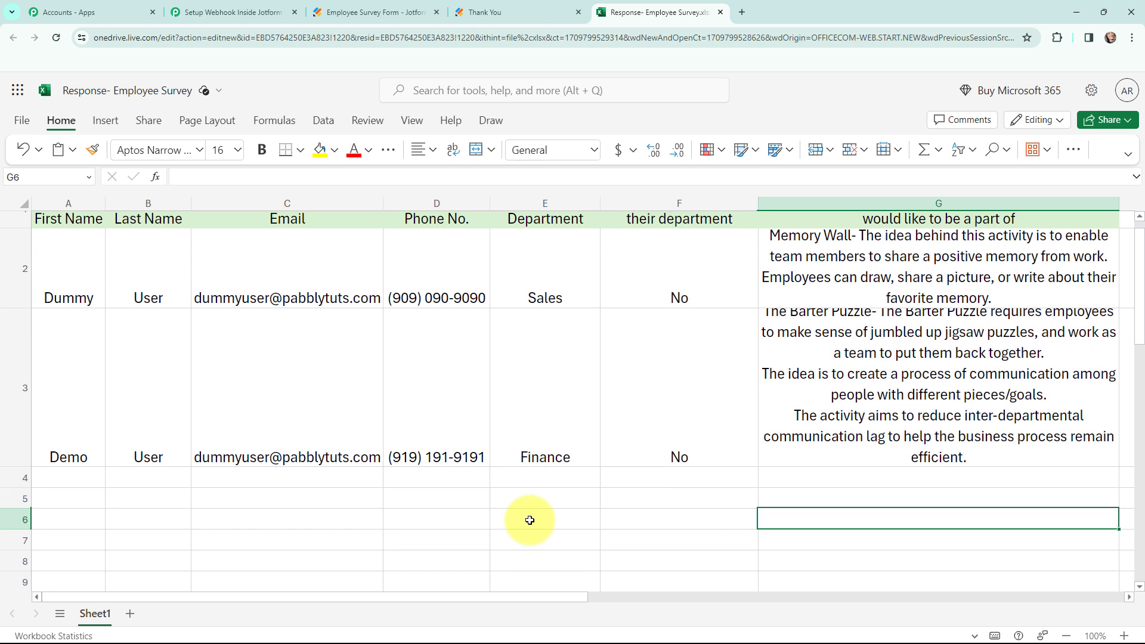
scroll(457, 524, "up", 1)
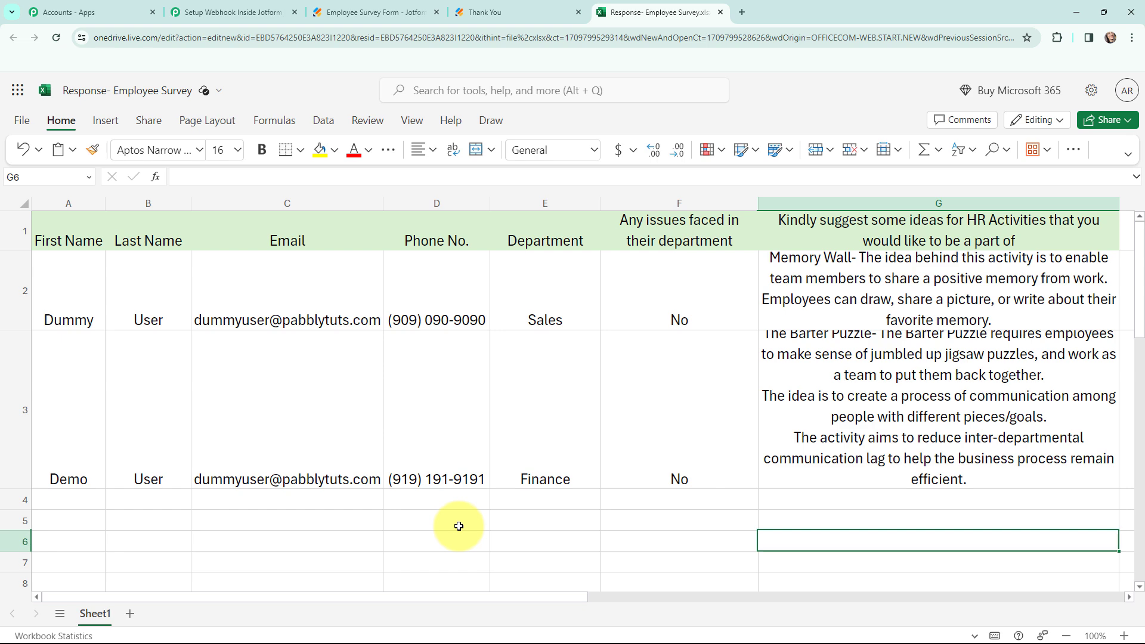
key("ctrl+2")
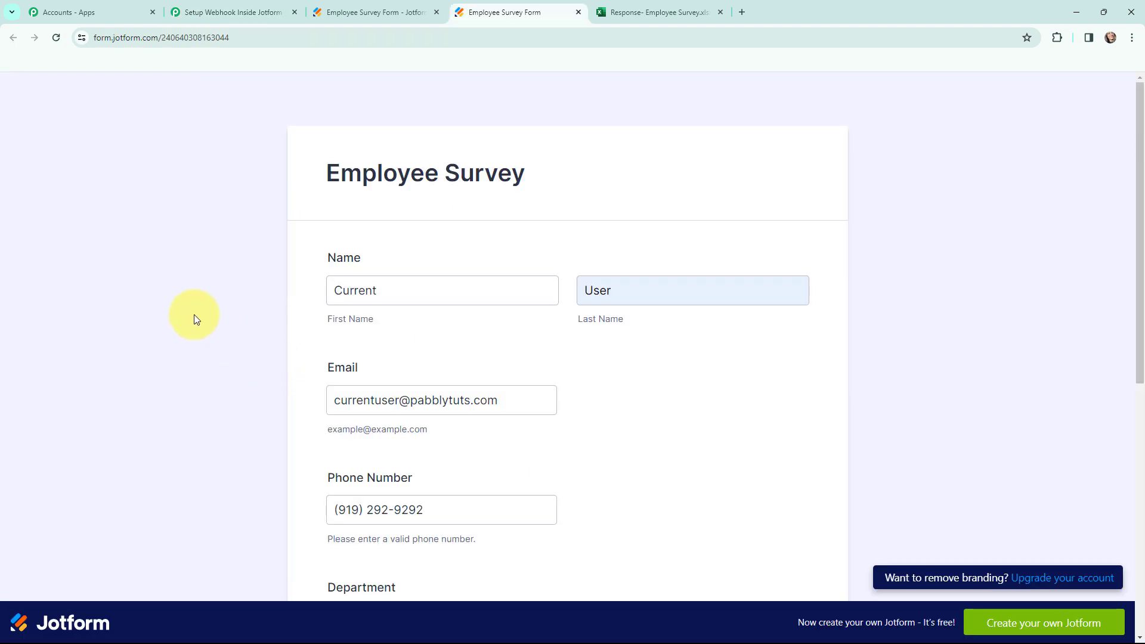
Submit the filled Marketing survey response and confirm it arrives as row 4 in Excel.
scroll(194, 314, "down", 1)
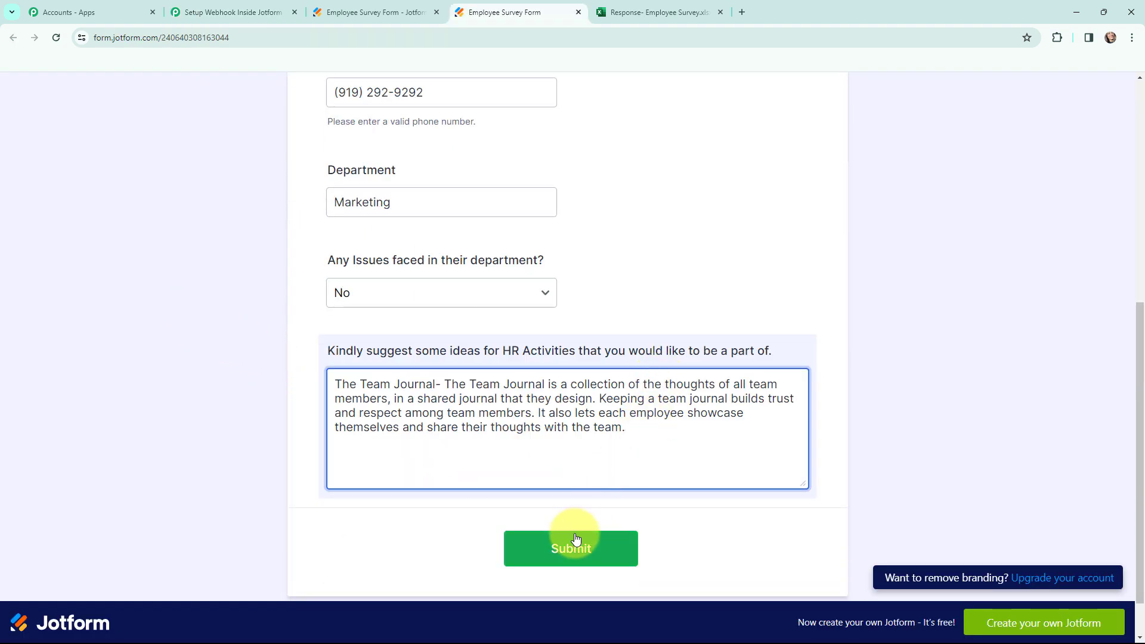
left_click(573, 548)
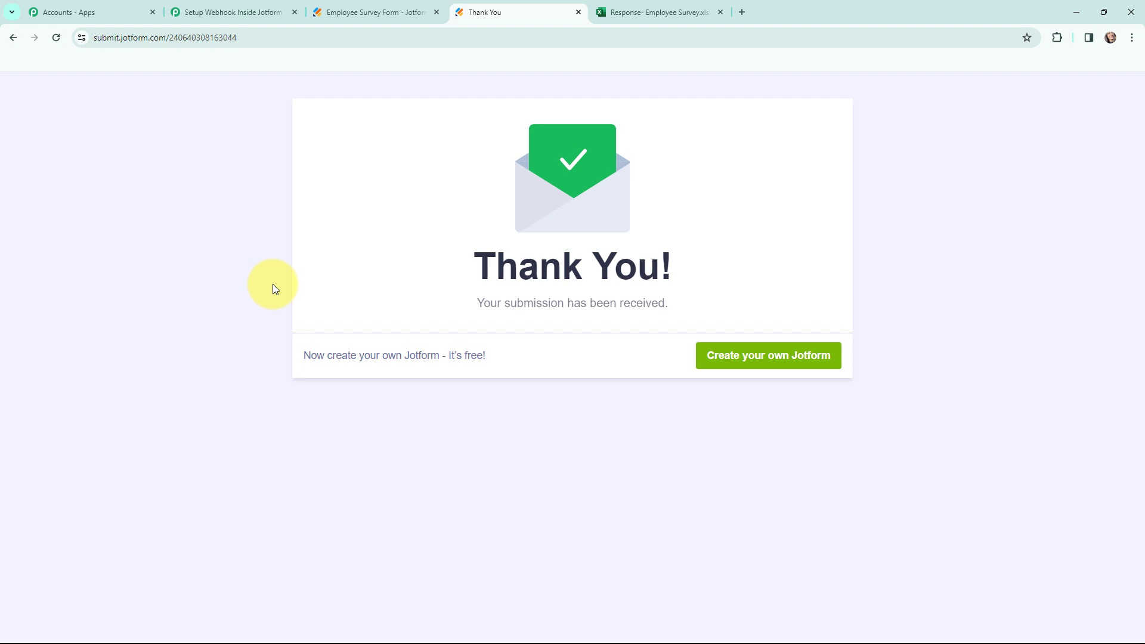
key("ctrl+Tab")
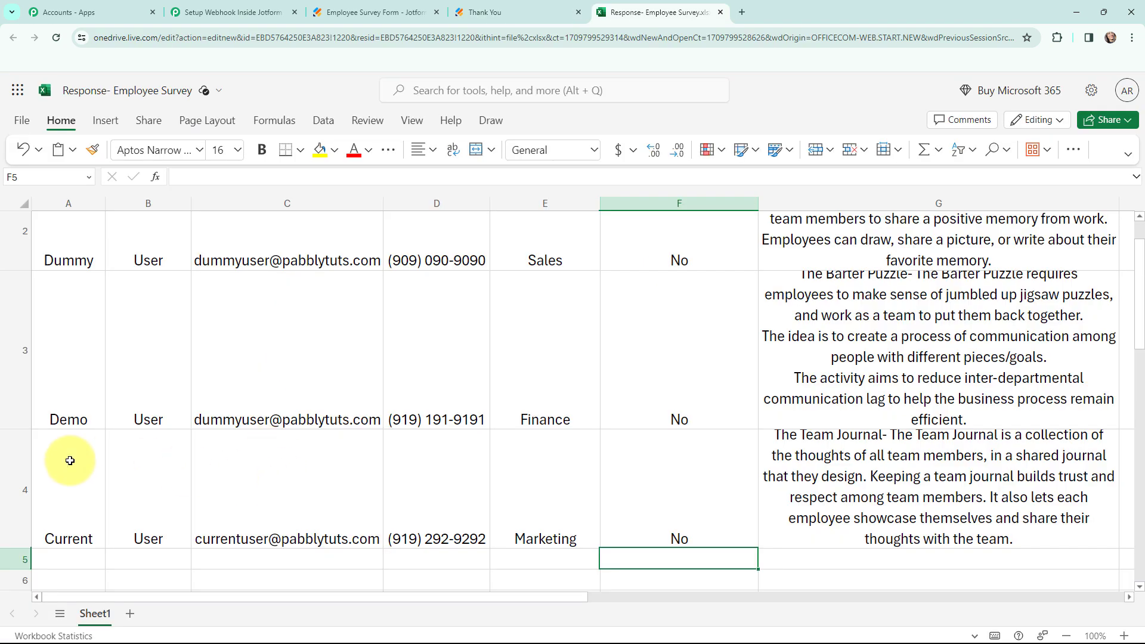
scroll(262, 480, "up", 1)
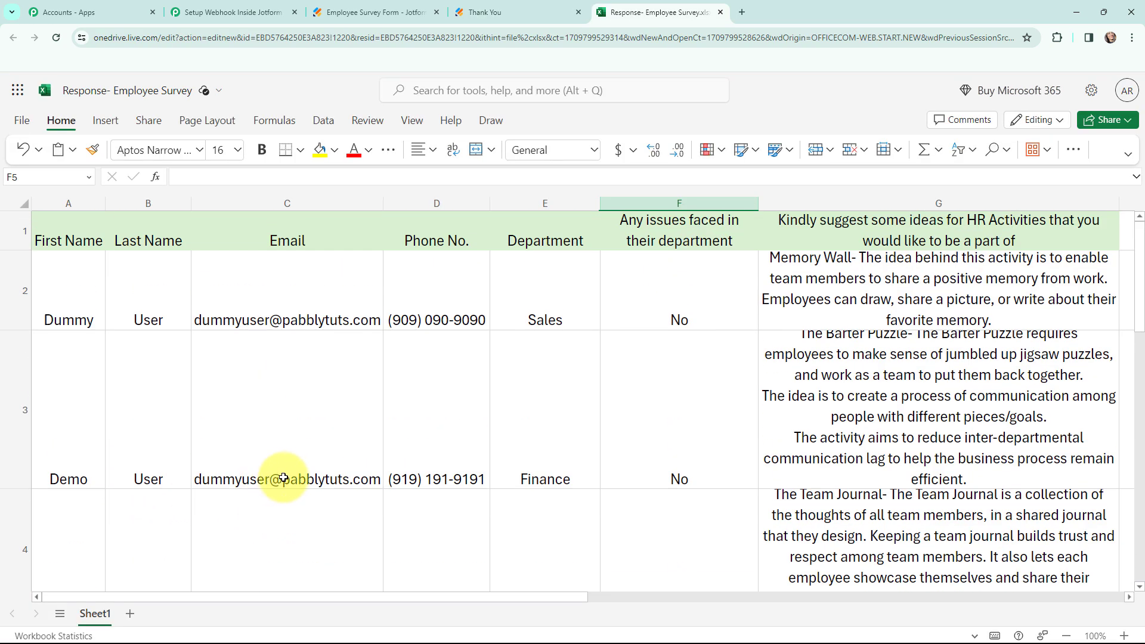
scroll(280, 477, "down", 2)
key("ctrl+2")
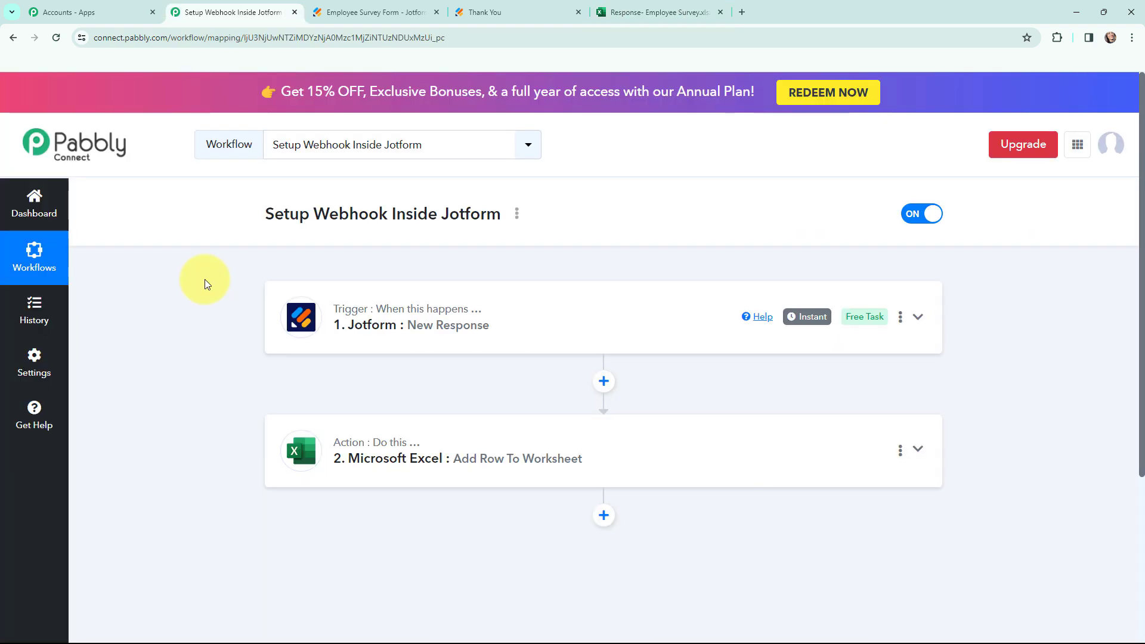